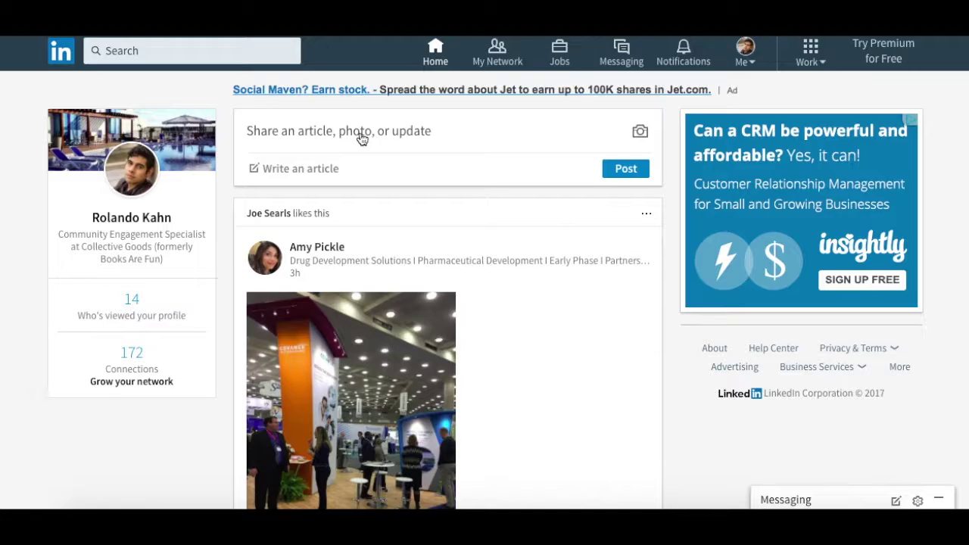
# Step: Start a new share update, view its audience options, and close the composer without posting
pyautogui.click(512, 129)
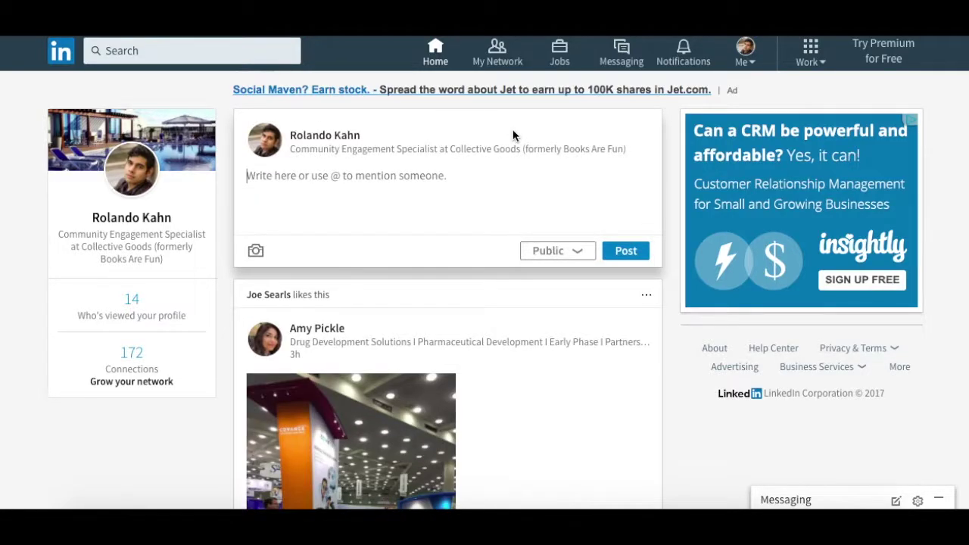
pyautogui.click(577, 250)
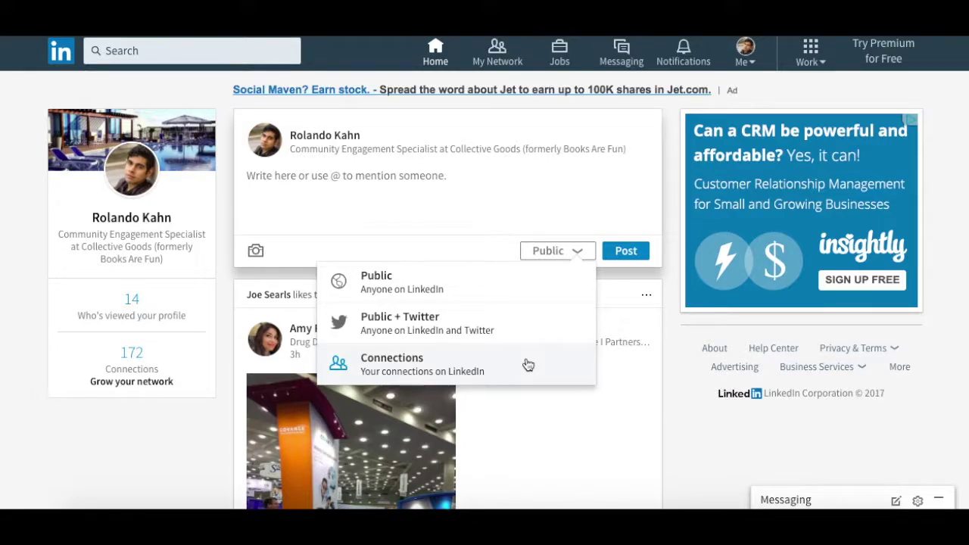
pyautogui.click(675, 204)
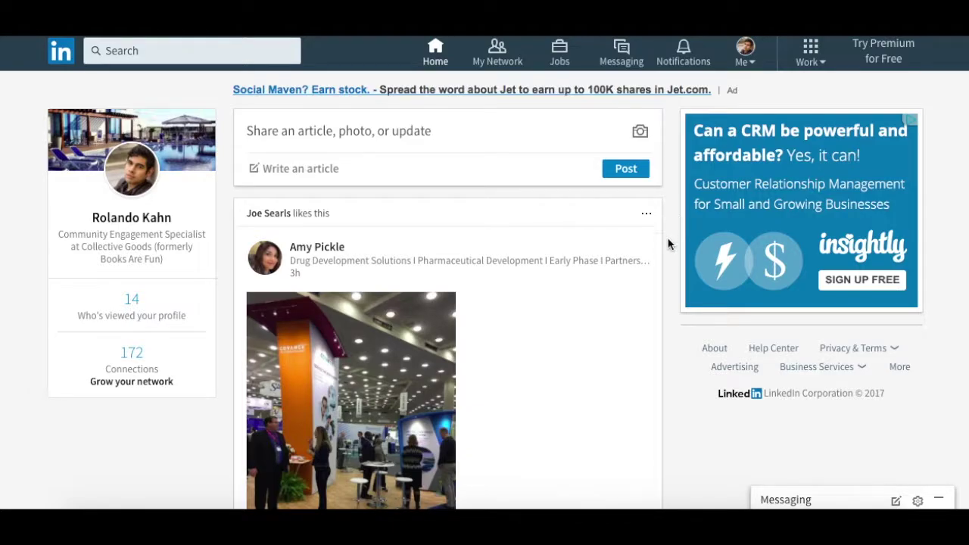
# Step: Browse the home feed's posts, sponsored content and company updates, including the Laughlin Constable post
pyautogui.scroll(-2, 670, 249)
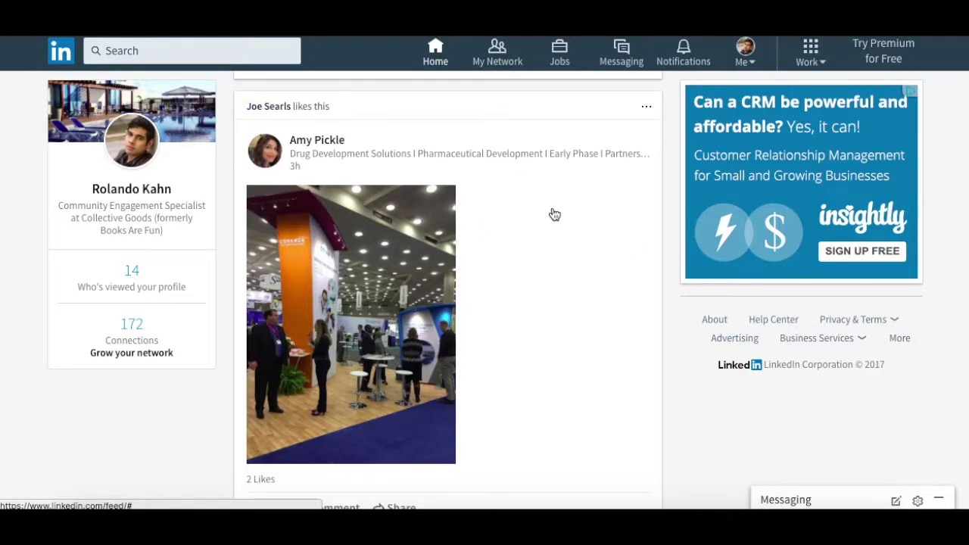
pyautogui.scroll(-2, 556, 215)
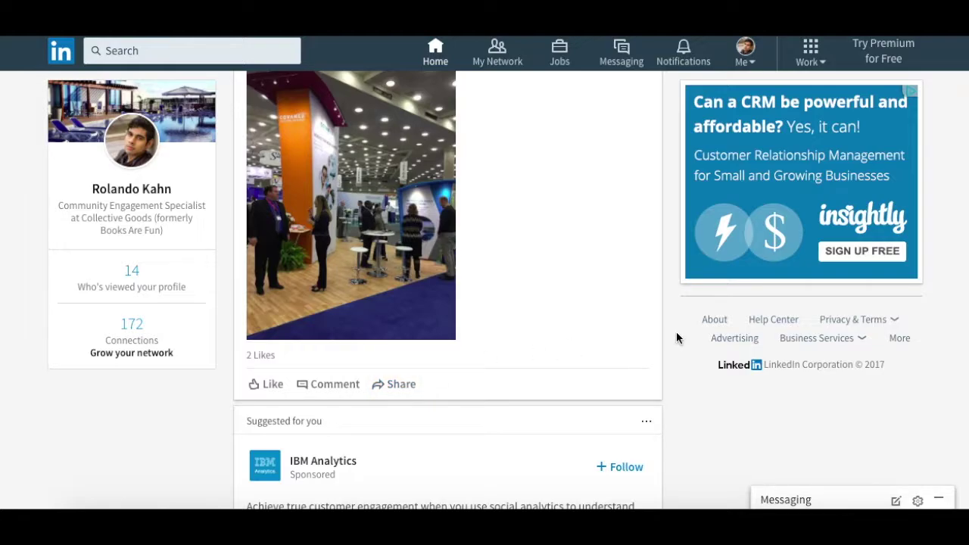
pyautogui.scroll(-6, 677, 338)
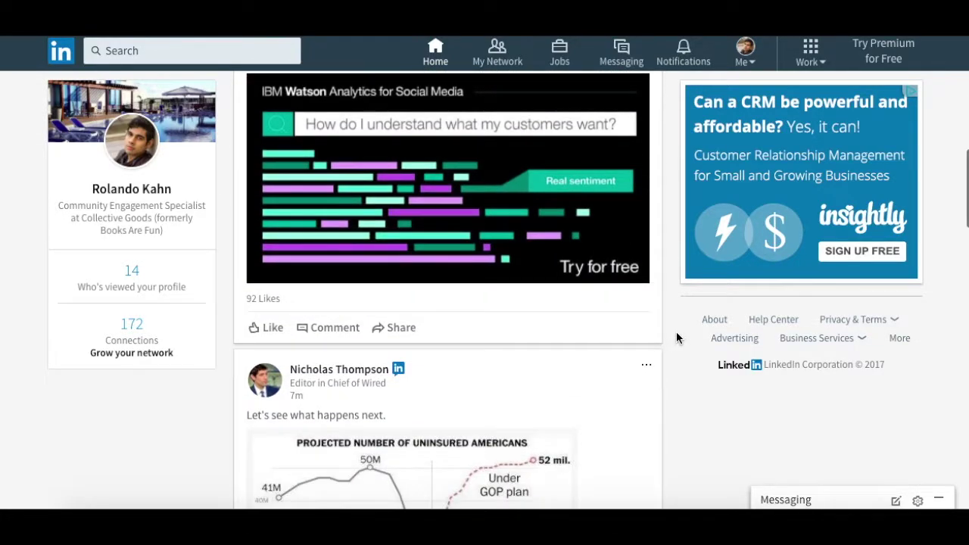
pyautogui.scroll(-9, 677, 338)
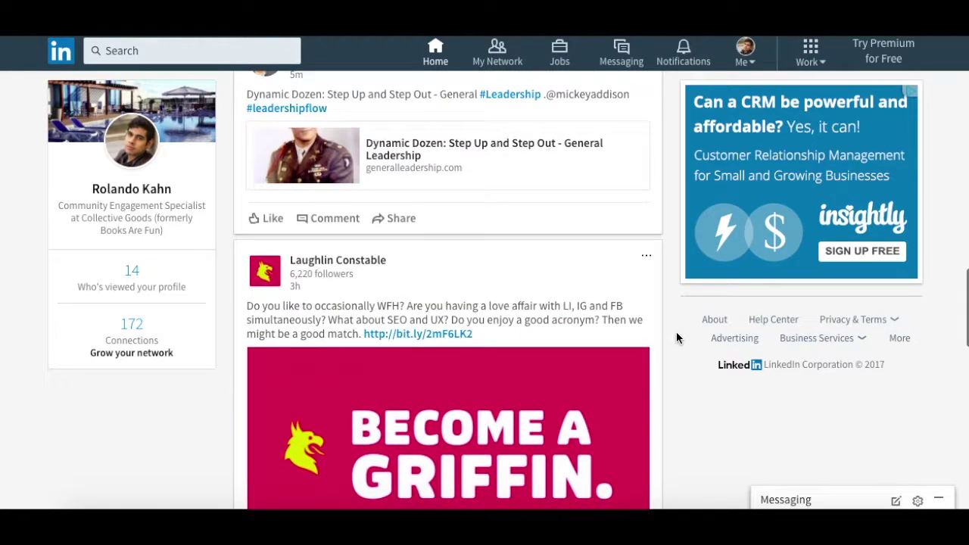
pyautogui.scroll(-2, 677, 333)
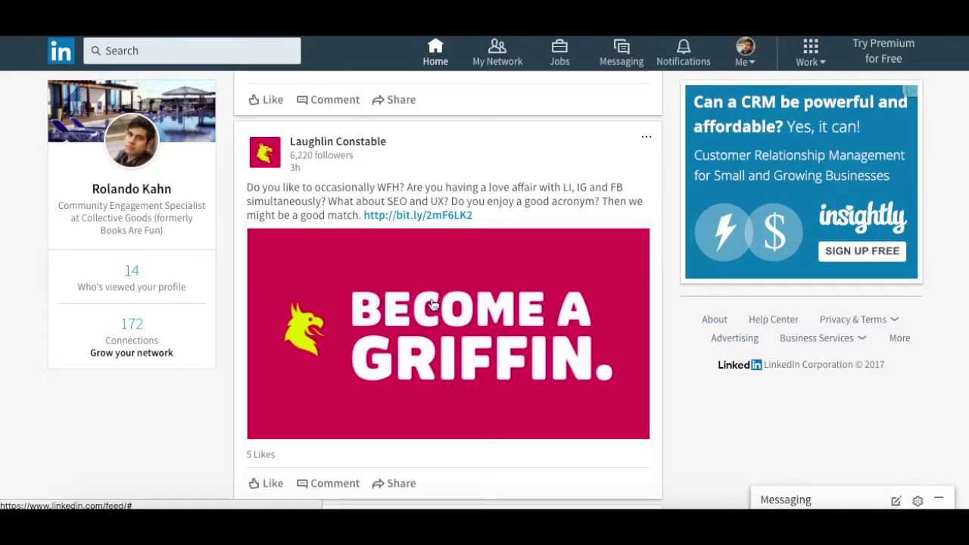
pyautogui.scroll(-1, 512, 313)
pyautogui.scroll(-1, 512, 313)
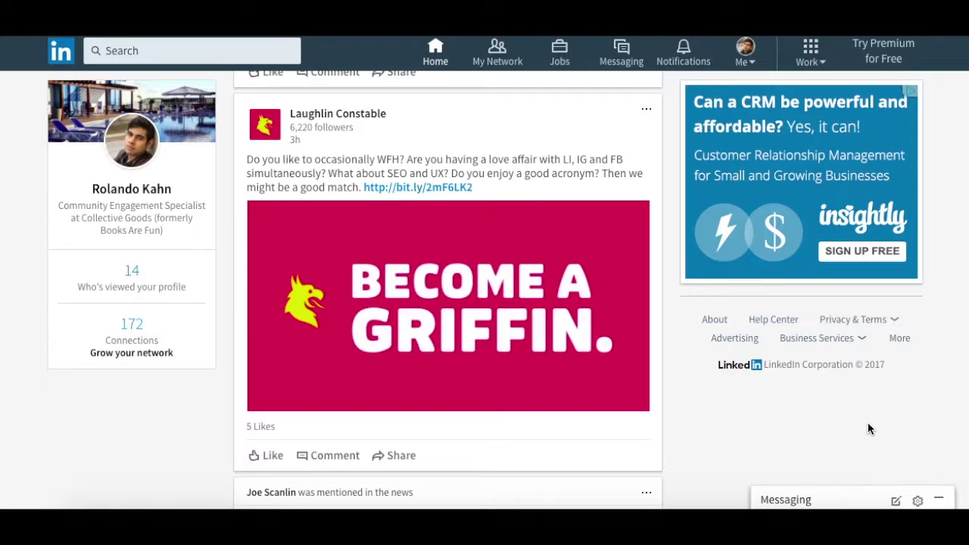
# Step: Expand the messaging list, view the most recent conversation, and close both the conversation and the list
pyautogui.click(939, 501)
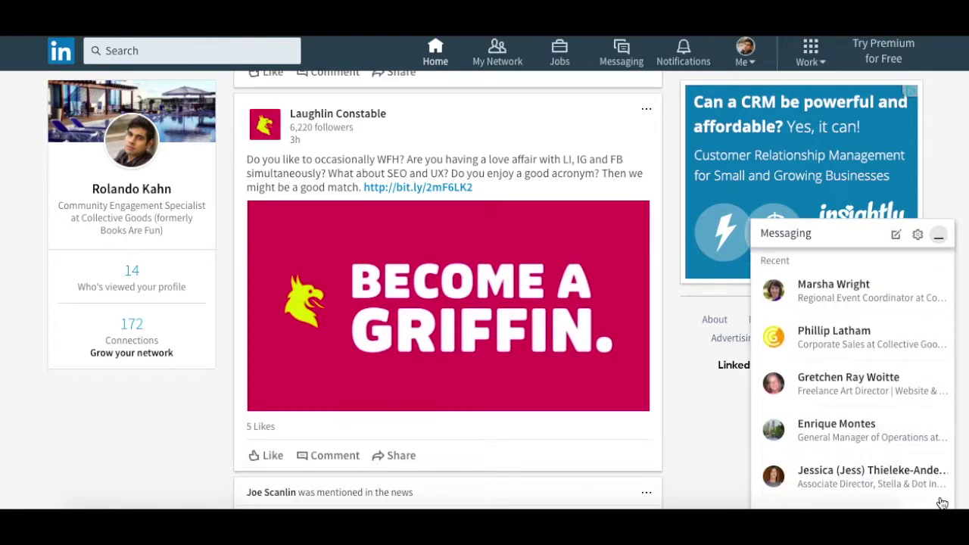
pyautogui.click(886, 303)
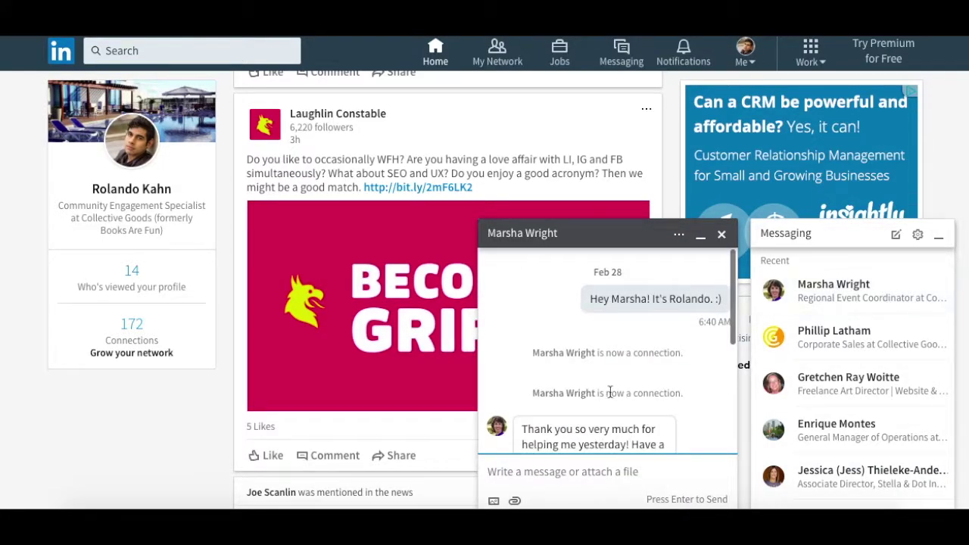
pyautogui.click(722, 234)
pyautogui.click(938, 236)
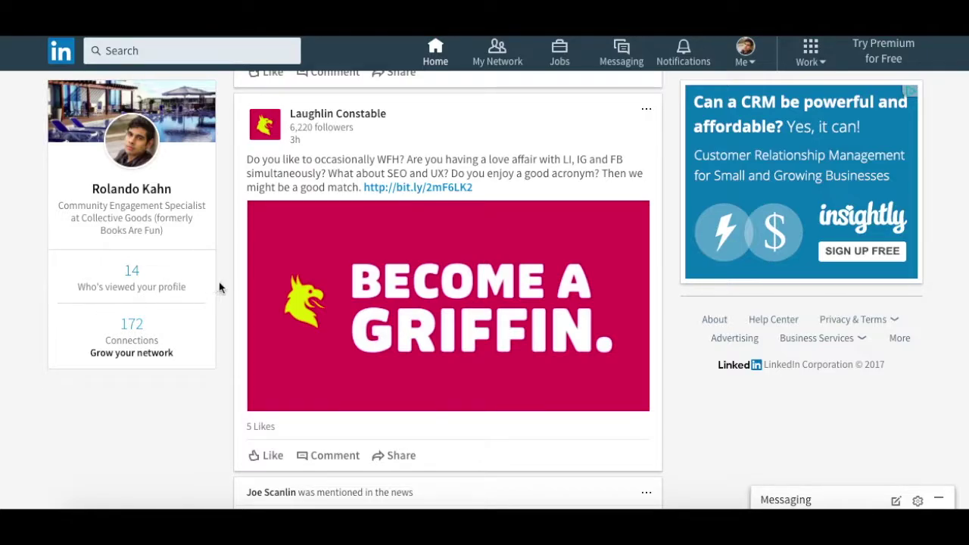
# Step: Open your own profile from the home page and expand the full summary to read it
pyautogui.scroll(1, 222, 283)
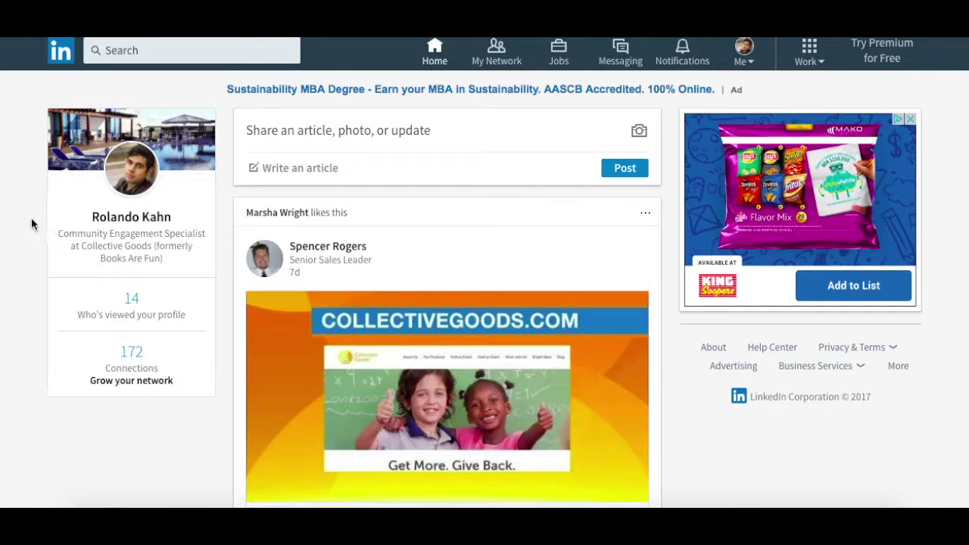
pyautogui.click(130, 173)
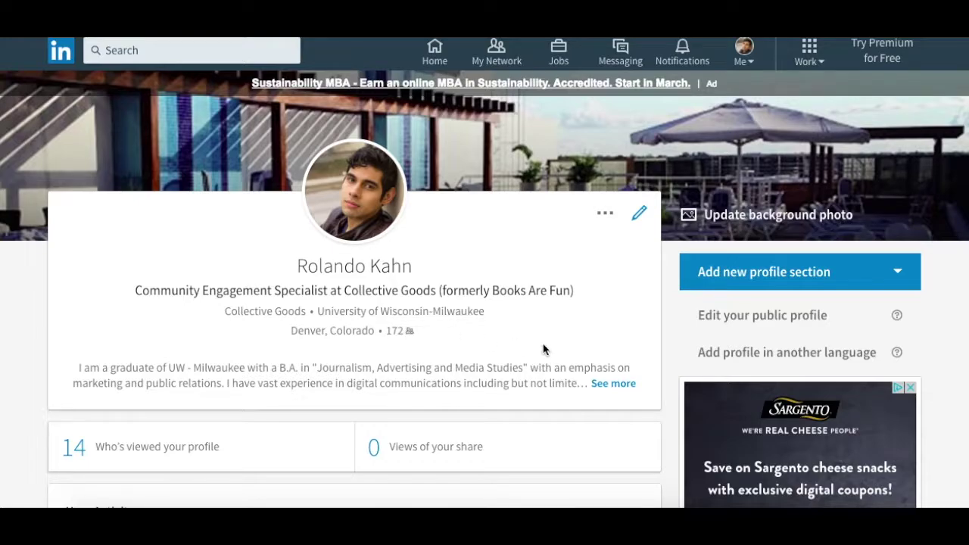
pyautogui.click(617, 384)
pyautogui.scroll(-2, 425, 358)
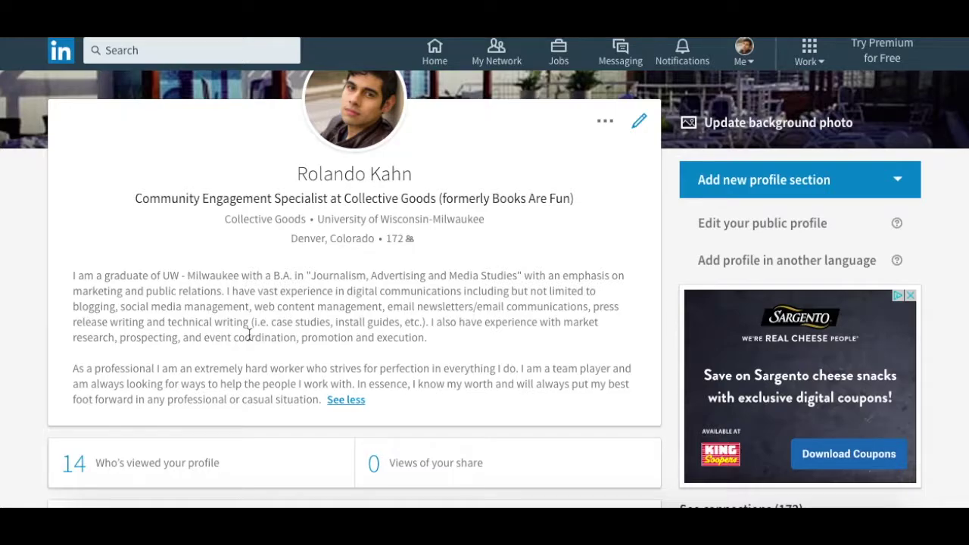
pyautogui.scroll(-1, 250, 338)
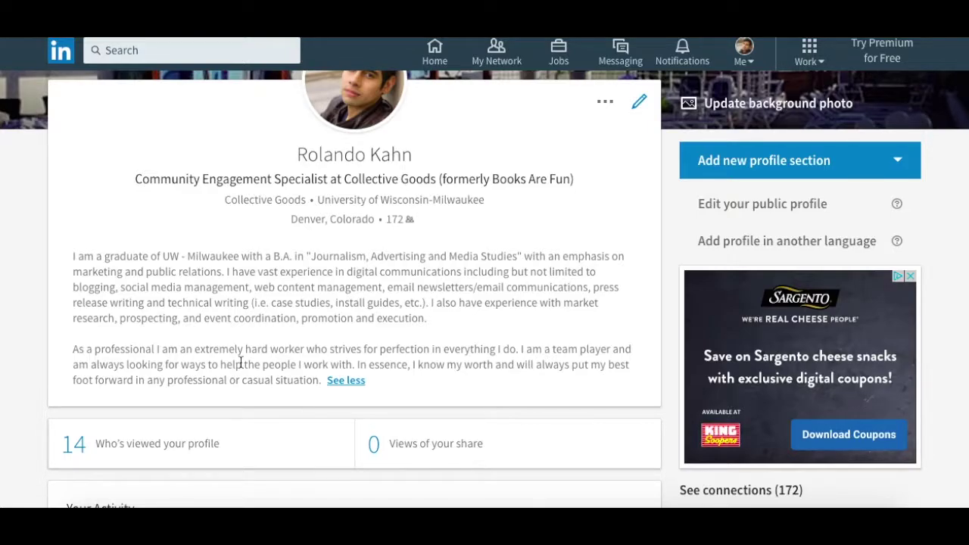
# Step: Open the profile intro for editing, review its fields from name through summary and media, and close it without saving
pyautogui.click(642, 105)
pyautogui.click(255, 253)
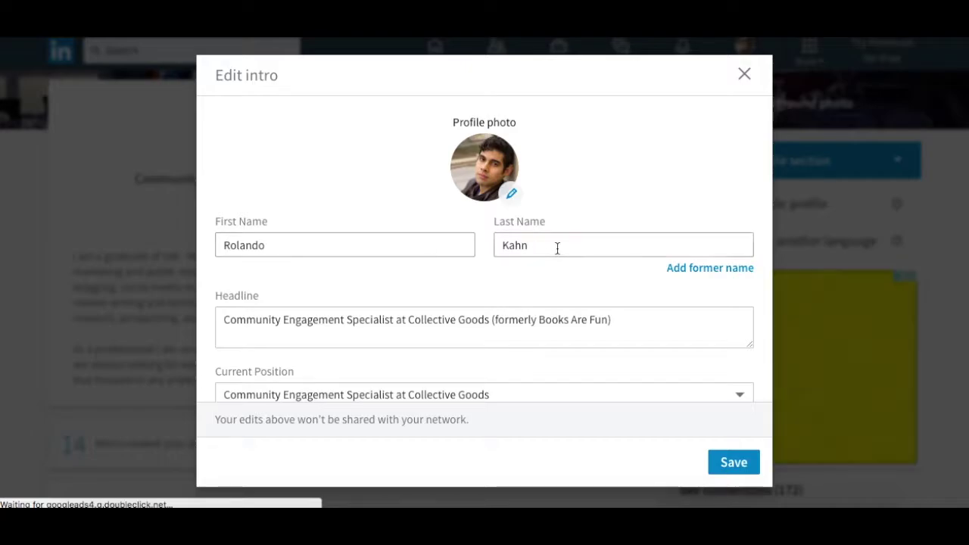
pyautogui.scroll(-3, 361, 335)
pyautogui.scroll(-6, 279, 318)
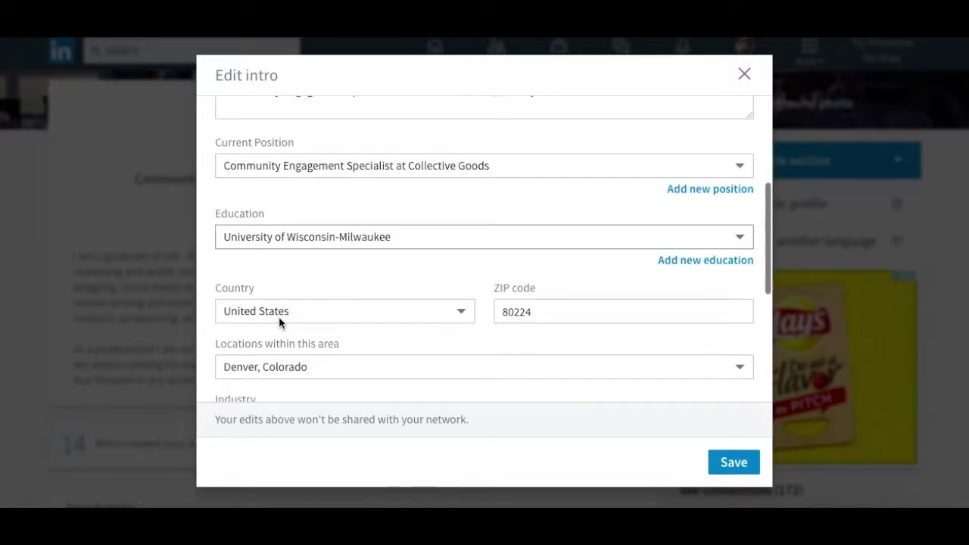
pyautogui.scroll(-2, 306, 304)
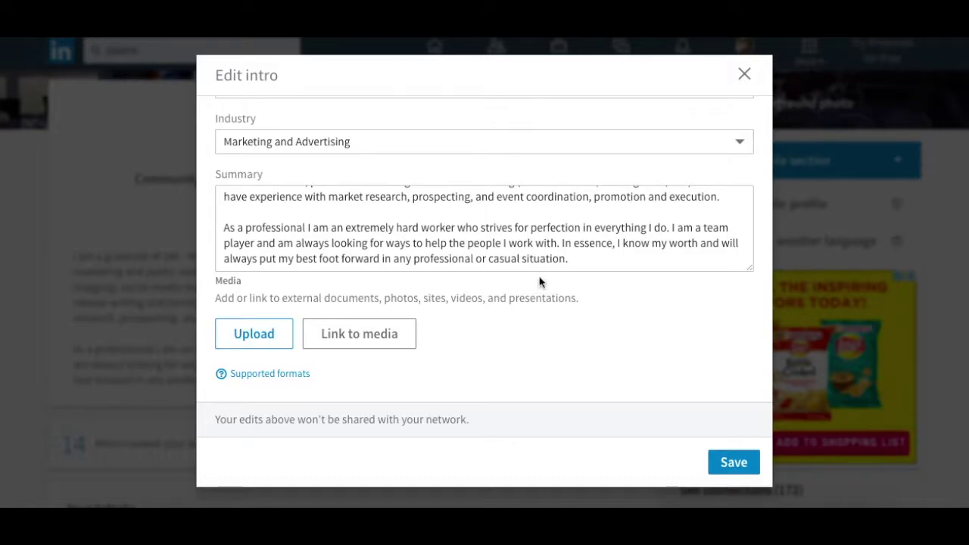
pyautogui.click(744, 74)
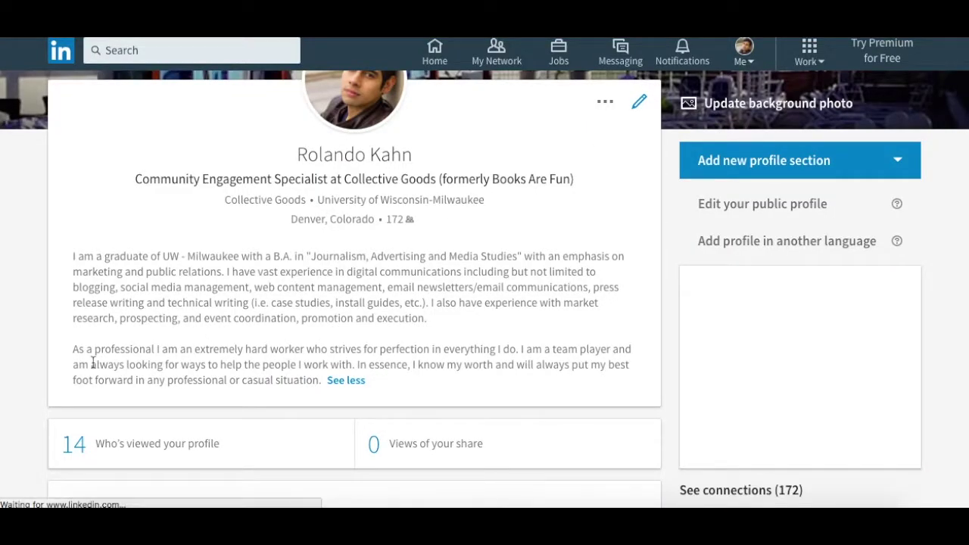
# Step: Review the profile's activity section and the Community Engagement Specialist experience with its attached media
pyautogui.scroll(-3, 92, 364)
pyautogui.scroll(-1, 28, 320)
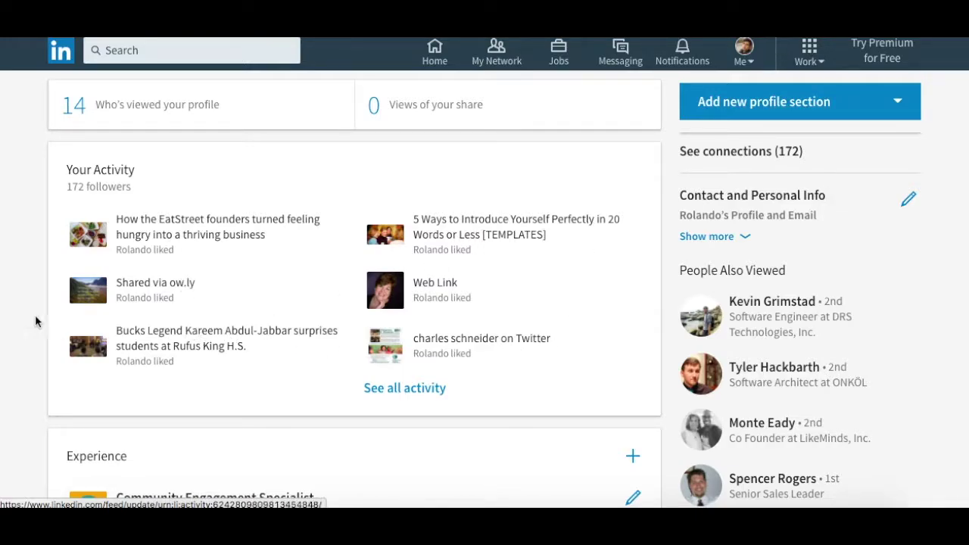
pyautogui.scroll(-4, 21, 337)
pyautogui.scroll(-2, 21, 339)
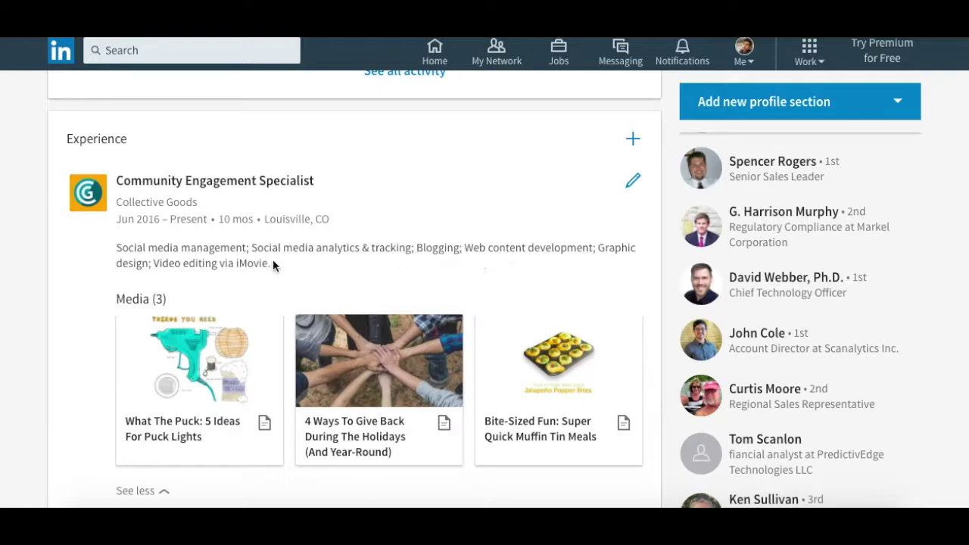
pyautogui.scroll(-3, 371, 267)
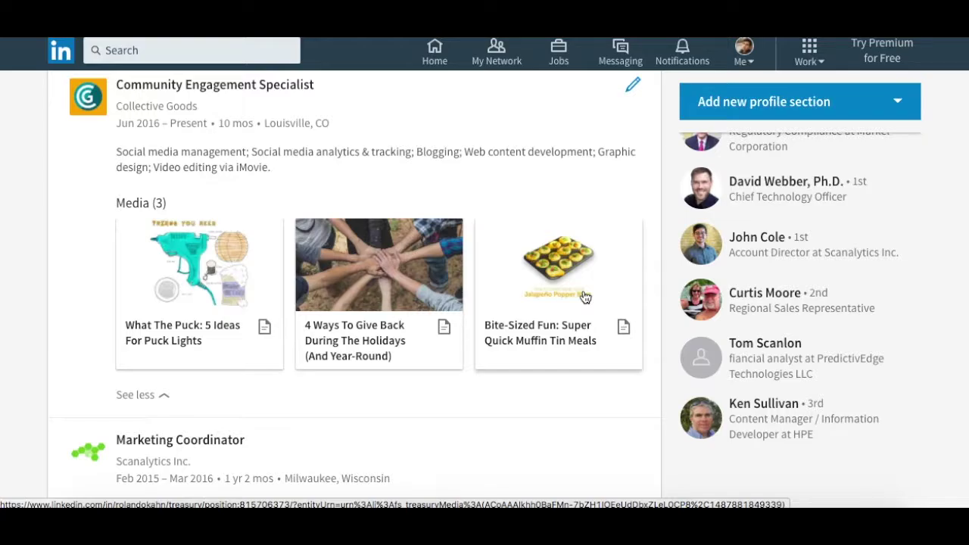
# Step: Open the Community Engagement Specialist experience for editing, review its details and media options, and close it without saving
pyautogui.scroll(2, 584, 297)
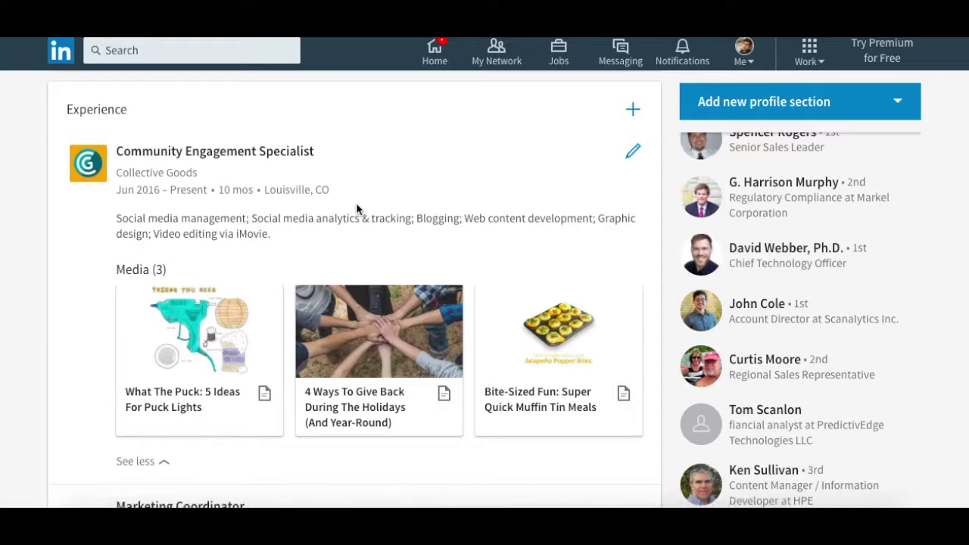
pyautogui.click(632, 156)
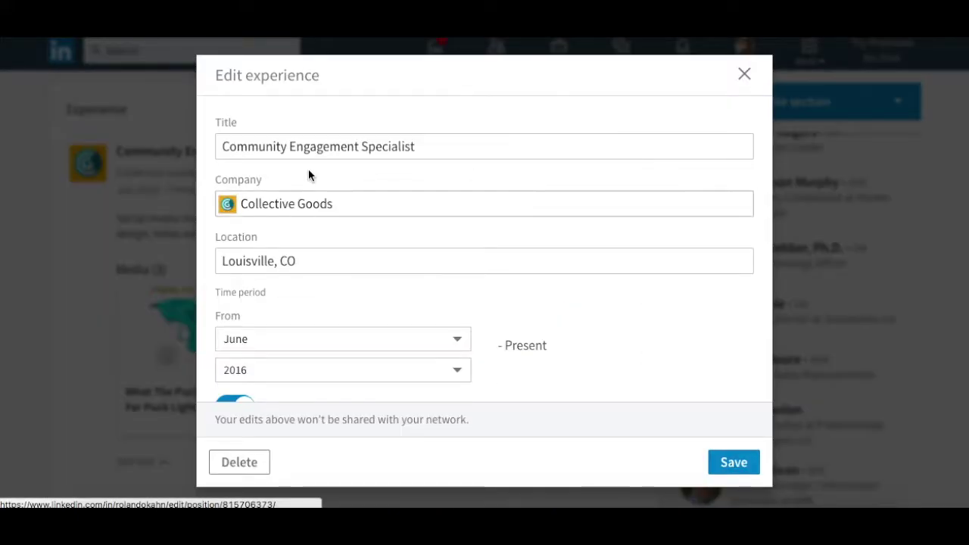
pyautogui.click(240, 210)
pyautogui.scroll(-5, 459, 210)
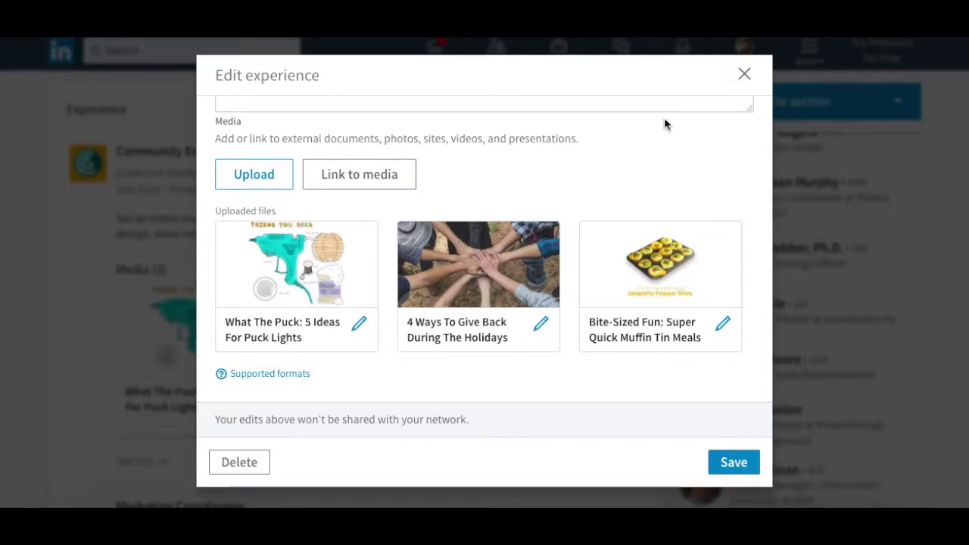
pyautogui.click(744, 74)
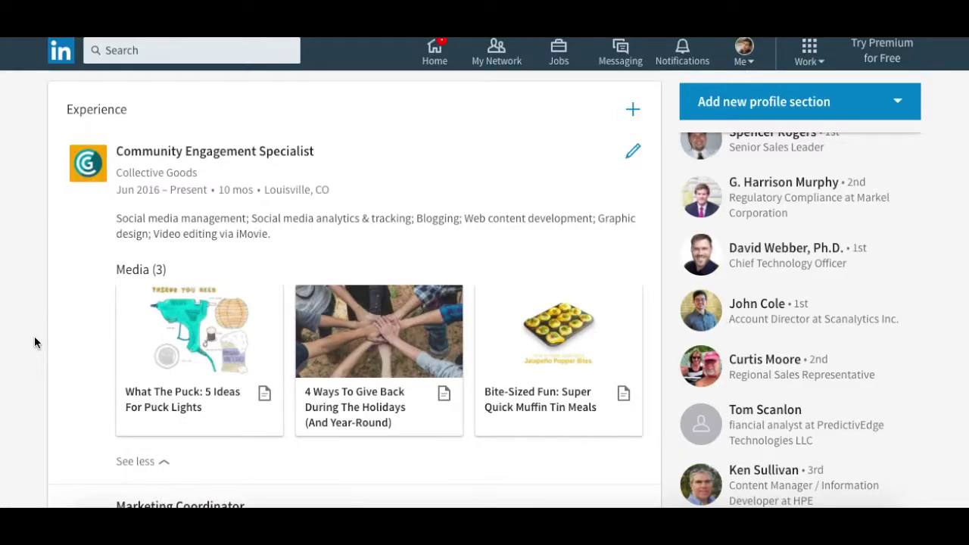
# Step: Review the earlier positions in the profile's experience section, along with its education and volunteering entries
pyautogui.scroll(-2, 34, 341)
pyautogui.scroll(-1, 34, 342)
pyautogui.scroll(2, 255, 249)
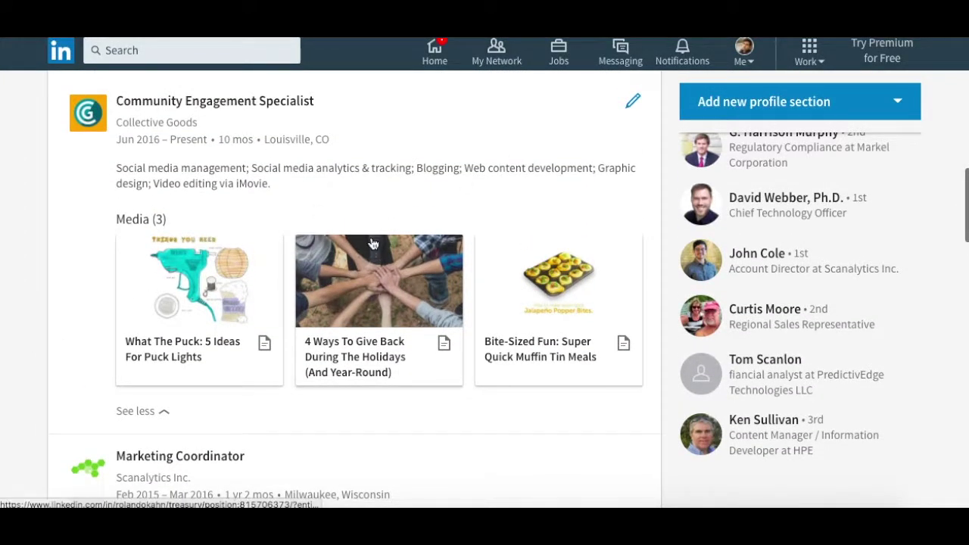
pyautogui.scroll(-4, 355, 251)
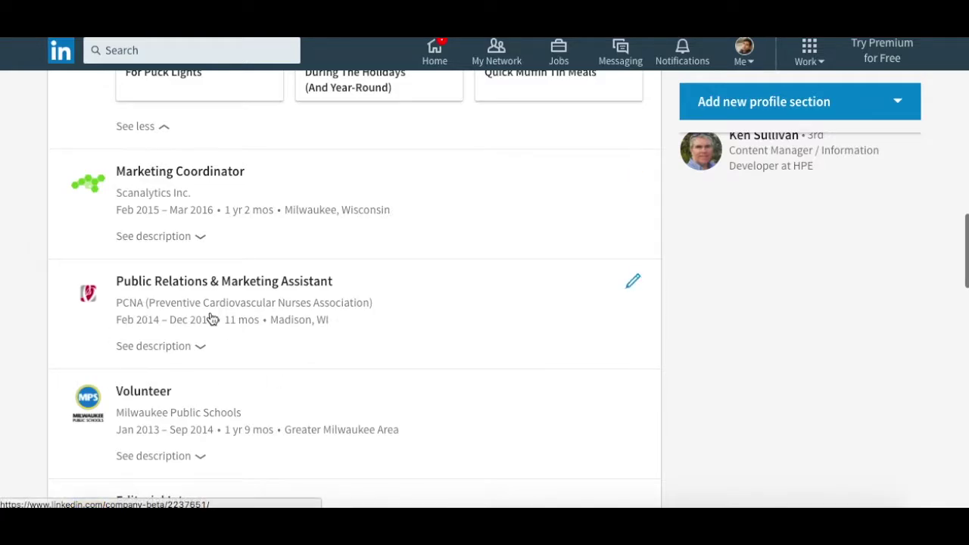
pyautogui.scroll(-2, 212, 318)
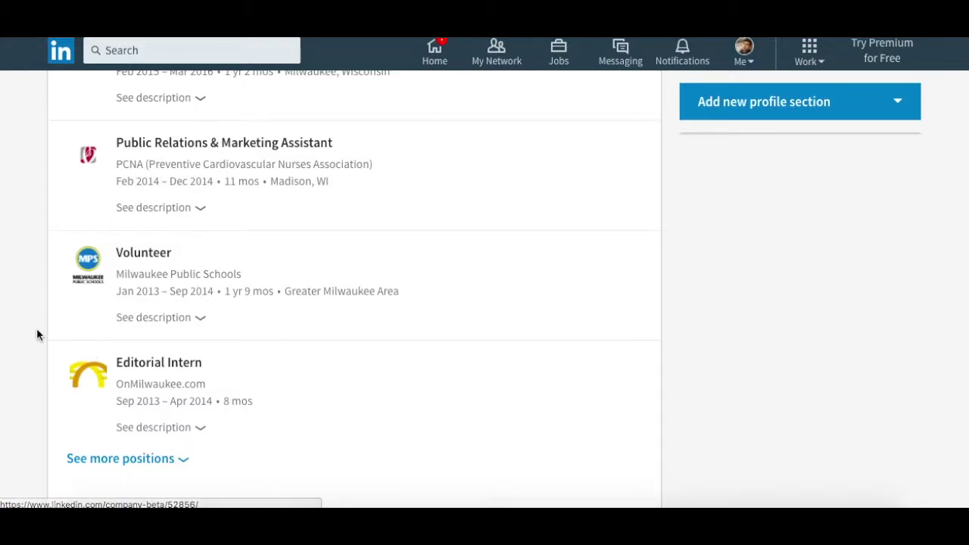
pyautogui.scroll(-4, 31, 333)
pyautogui.scroll(-1, 31, 335)
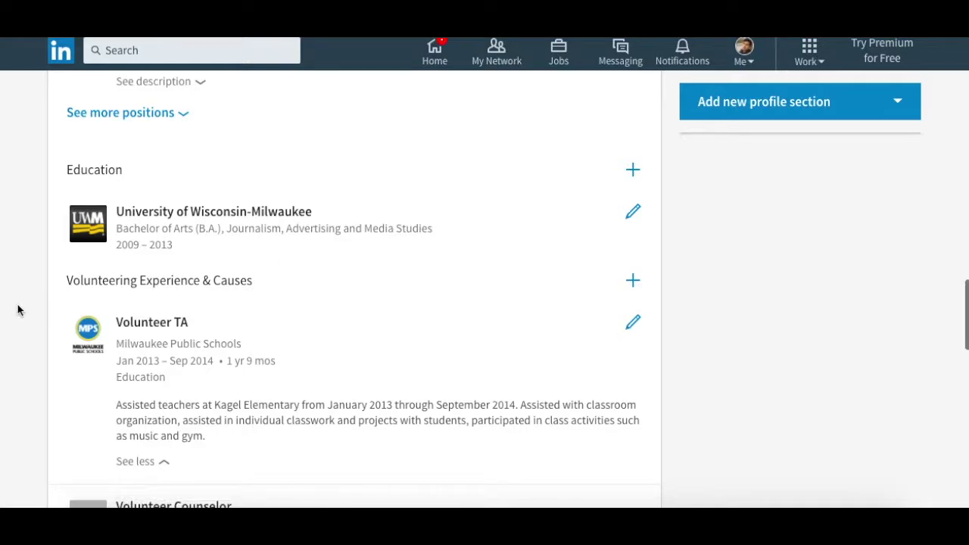
pyautogui.scroll(-2, 19, 310)
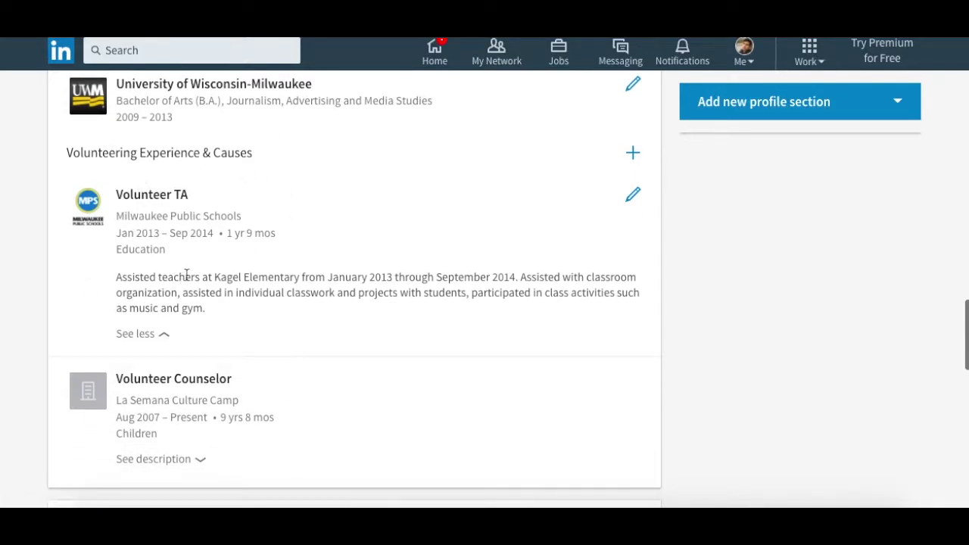
pyautogui.scroll(-2, 121, 314)
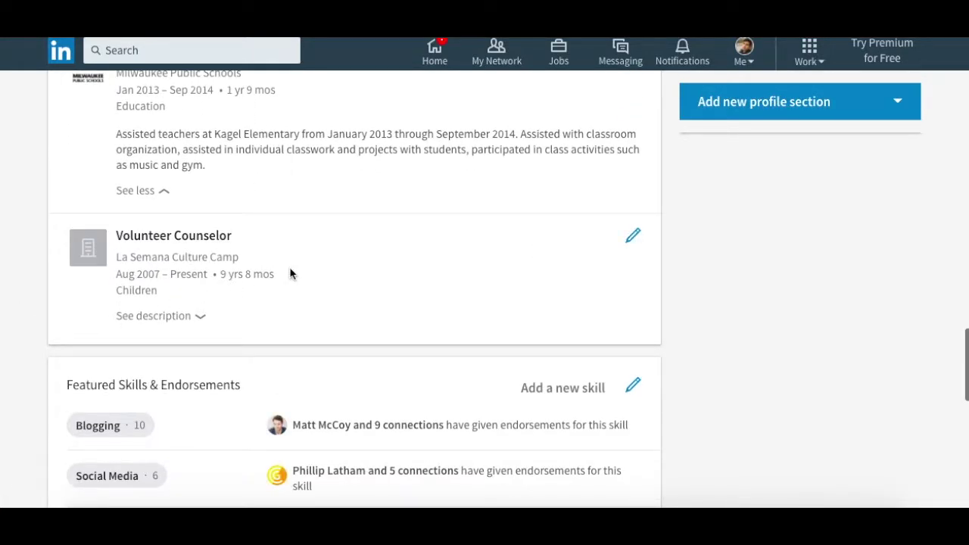
# Step: Expand the full list under Featured Skills & Endorsements and review the endorsed skills
pyautogui.scroll(-3, 25, 303)
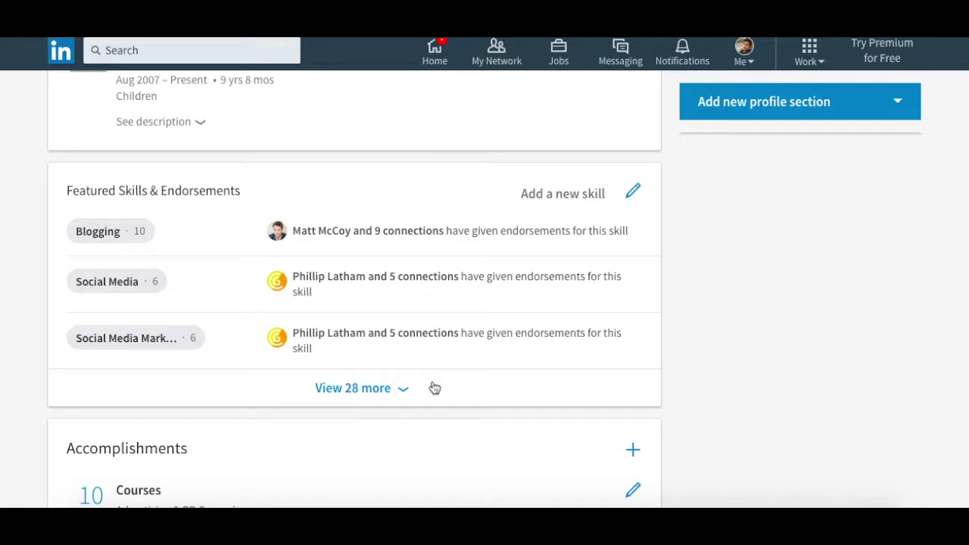
pyautogui.click(366, 389)
pyautogui.scroll(1, 703, 250)
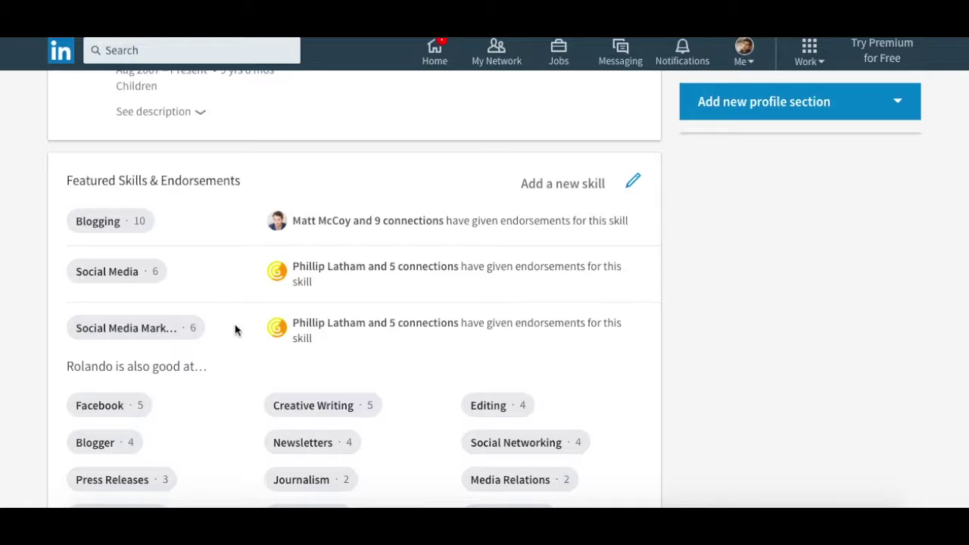
# Step: Review the remaining skills in the expanded Featured Skills & Endorsements list, then collapse it
pyautogui.scroll(-2, 235, 329)
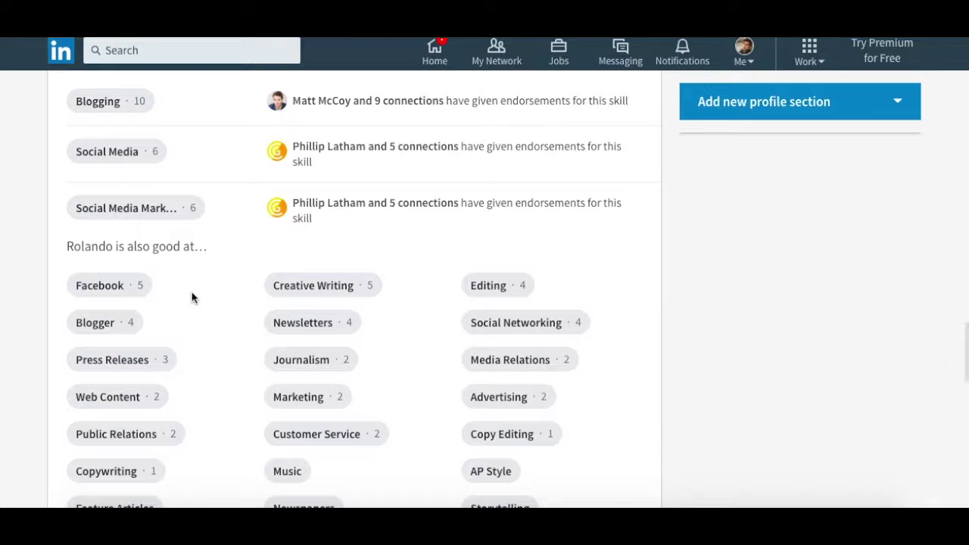
pyautogui.scroll(-1, 211, 307)
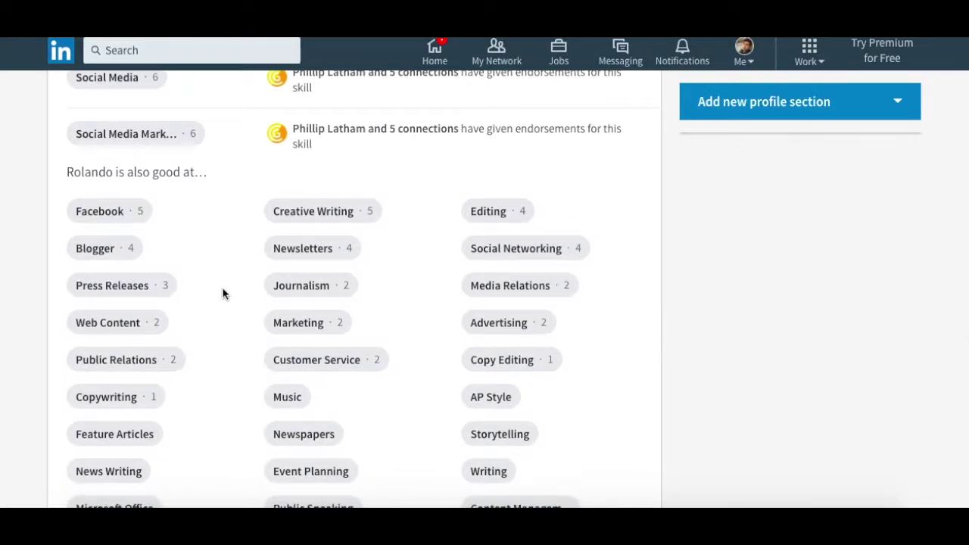
pyautogui.scroll(-3, 702, 274)
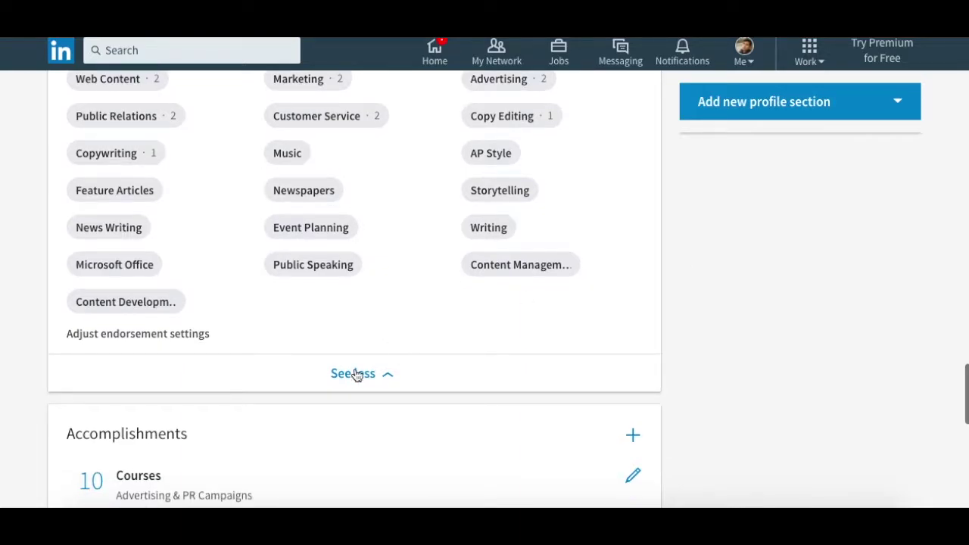
pyautogui.click(353, 373)
# Step: Expand the courses and languages under Accomplishments and review the entries in each
pyautogui.scroll(-4, 27, 332)
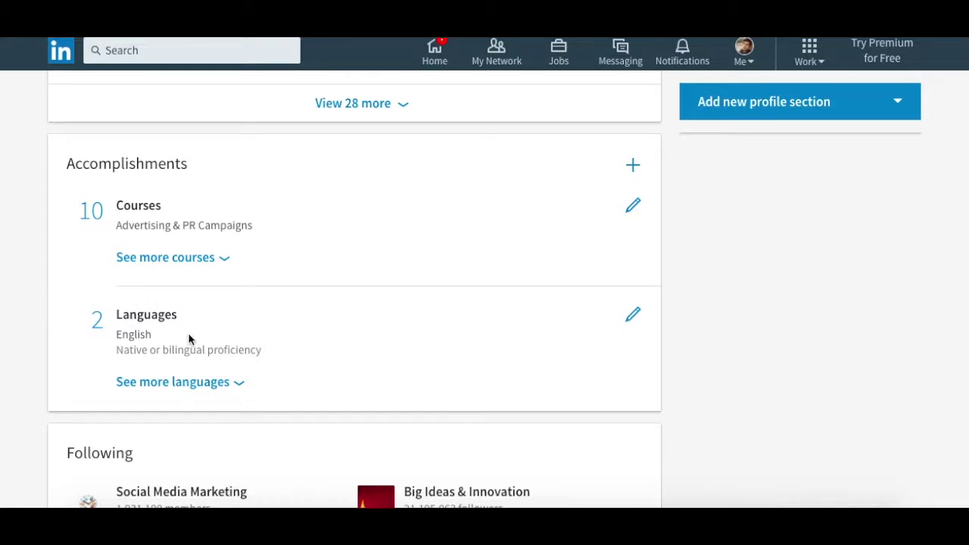
pyautogui.click(174, 259)
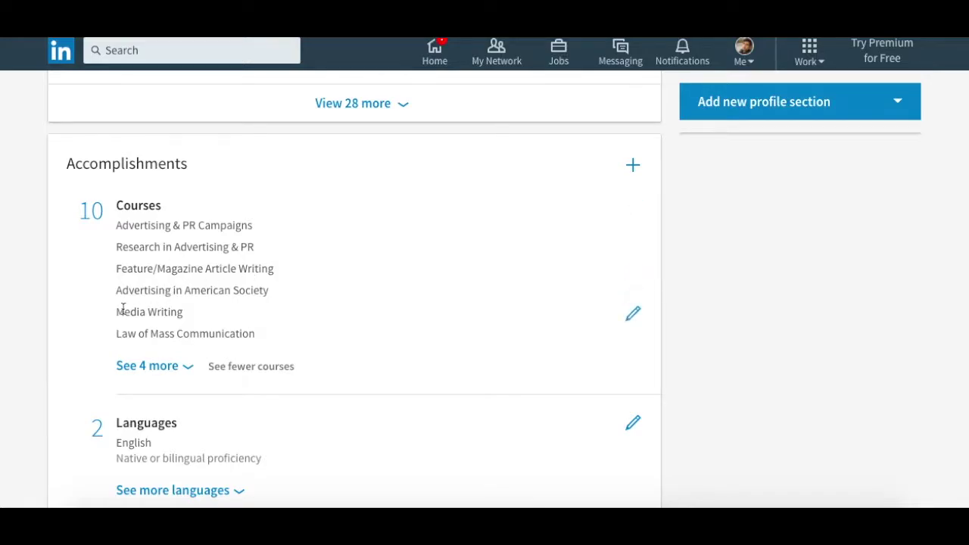
pyautogui.scroll(-1, 70, 333)
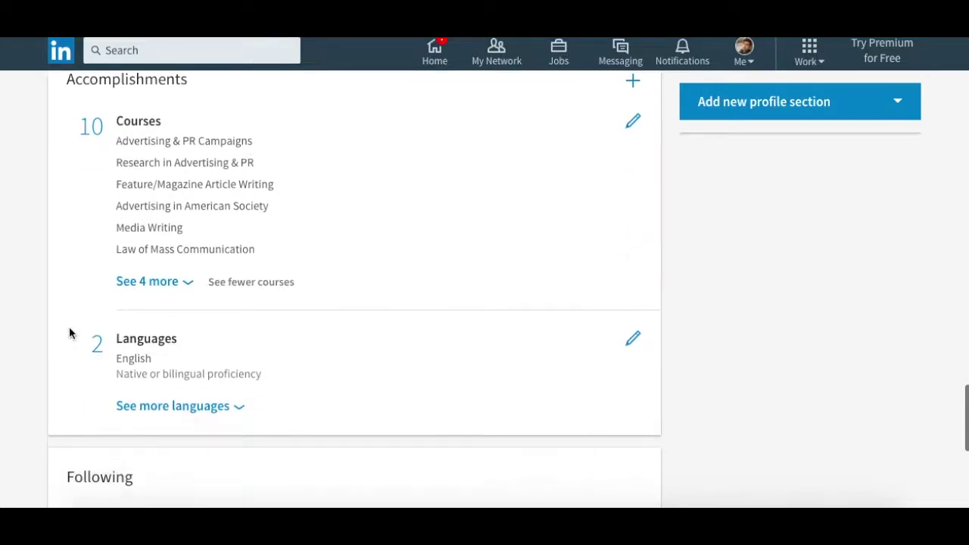
pyautogui.scroll(-2, 65, 287)
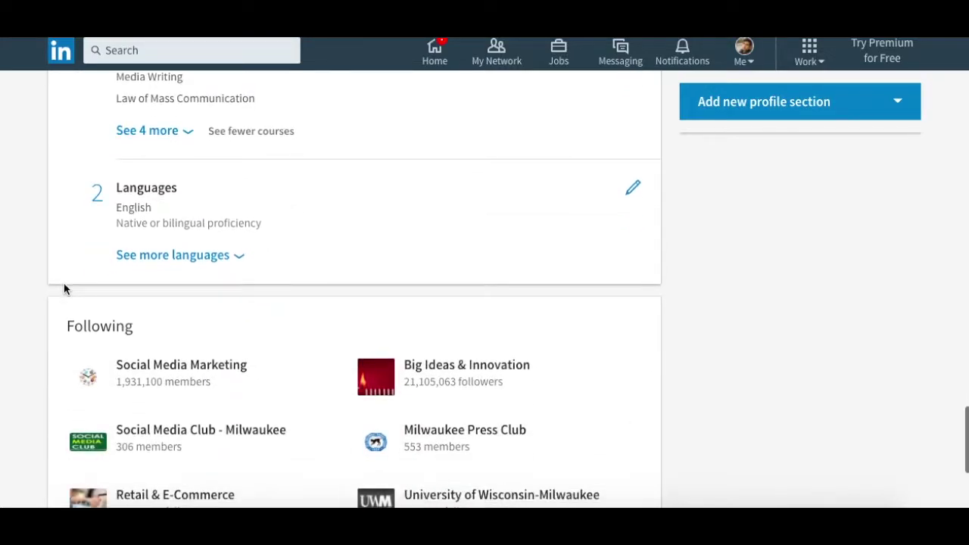
pyautogui.click(159, 256)
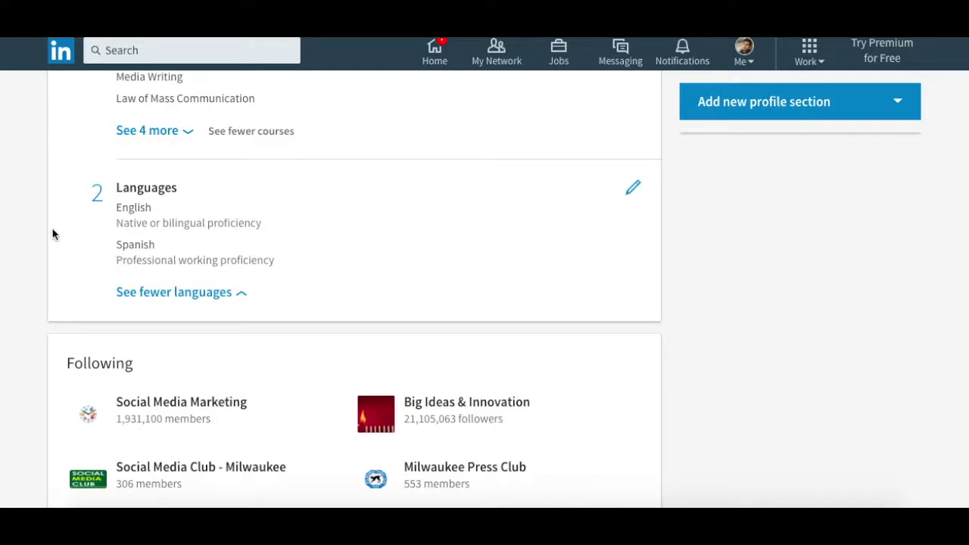
# Step: Review the groups, channels and organizations in the profile's Following section, down to the page footer
pyautogui.scroll(-3, 15, 253)
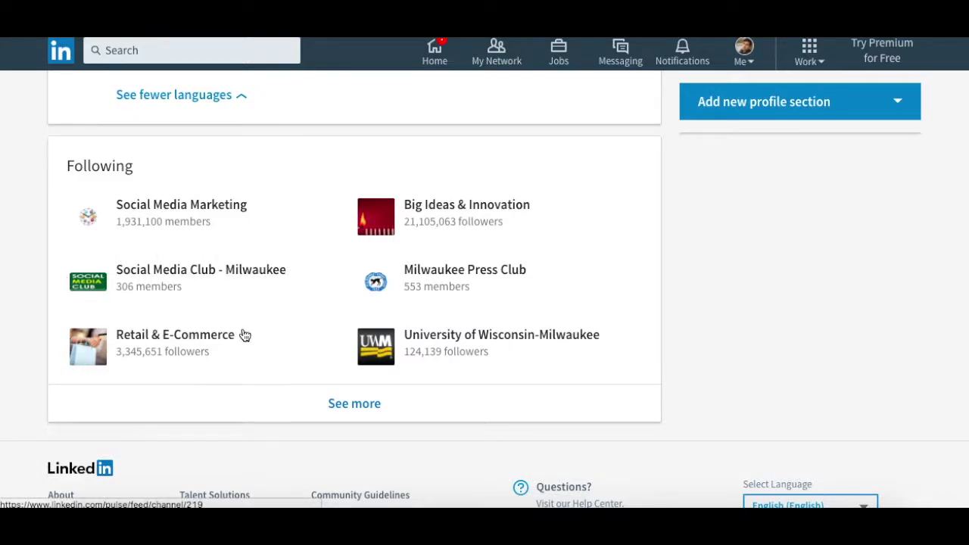
pyautogui.scroll(-2, 273, 320)
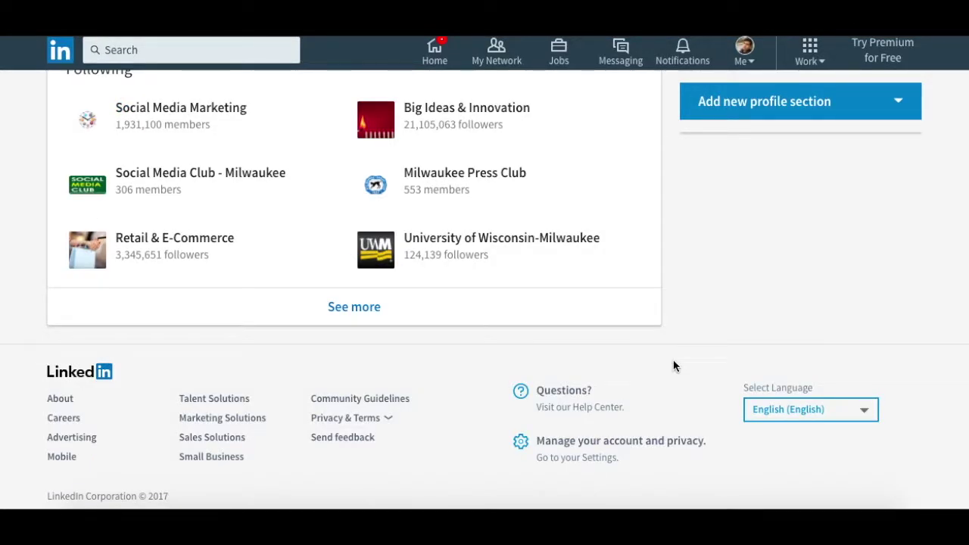
pyautogui.scroll(1, 674, 367)
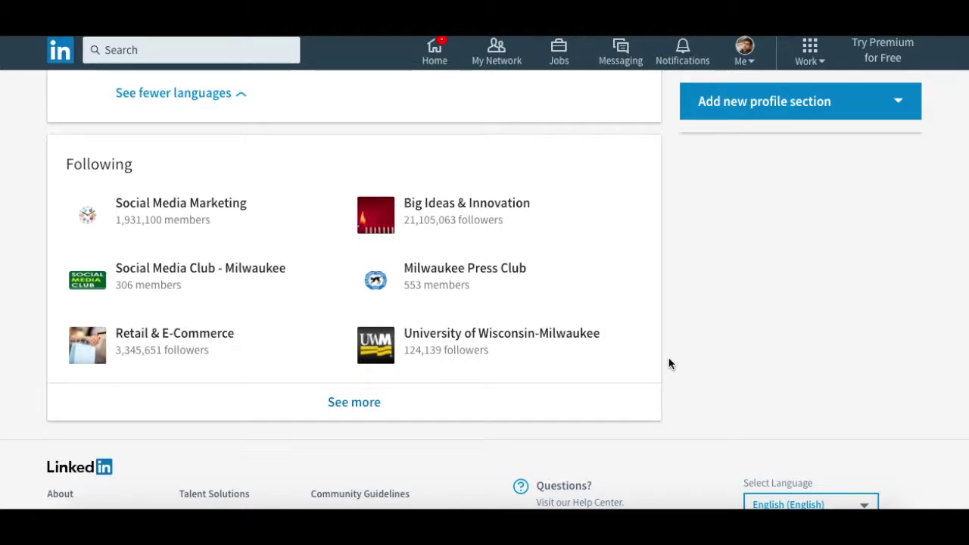
# Step: Look back over the profile's accomplishments, featured skills, volunteering, education and earlier positions
pyautogui.scroll(3, 670, 364)
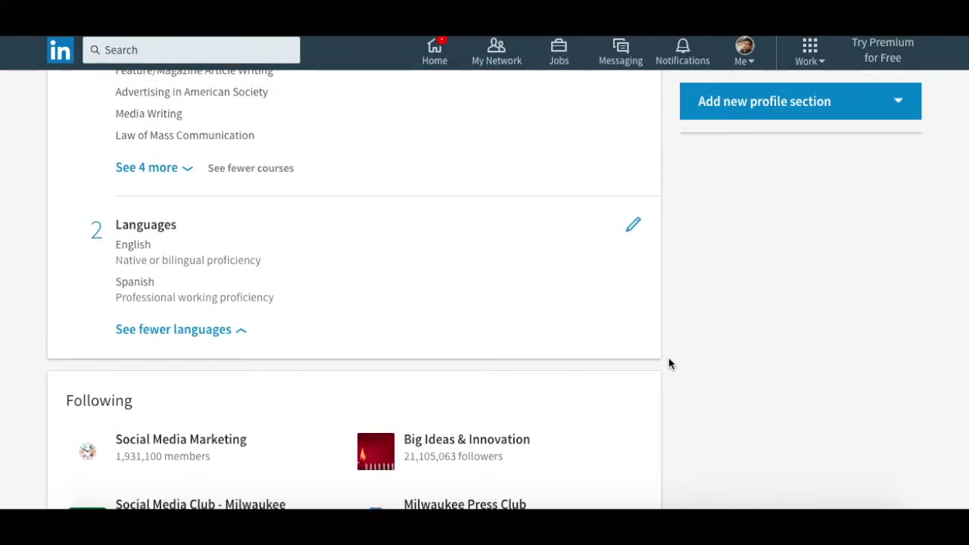
pyautogui.scroll(2, 670, 364)
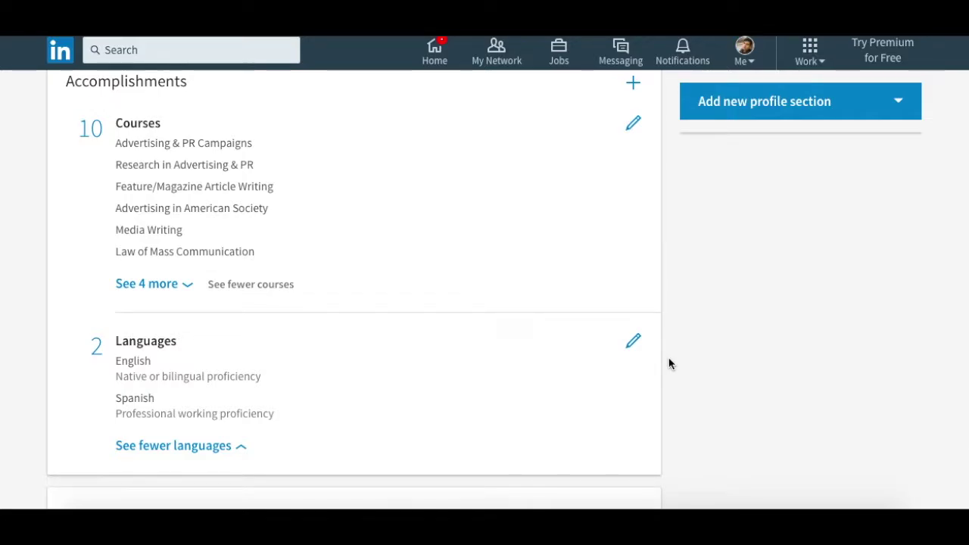
pyautogui.scroll(2, 670, 365)
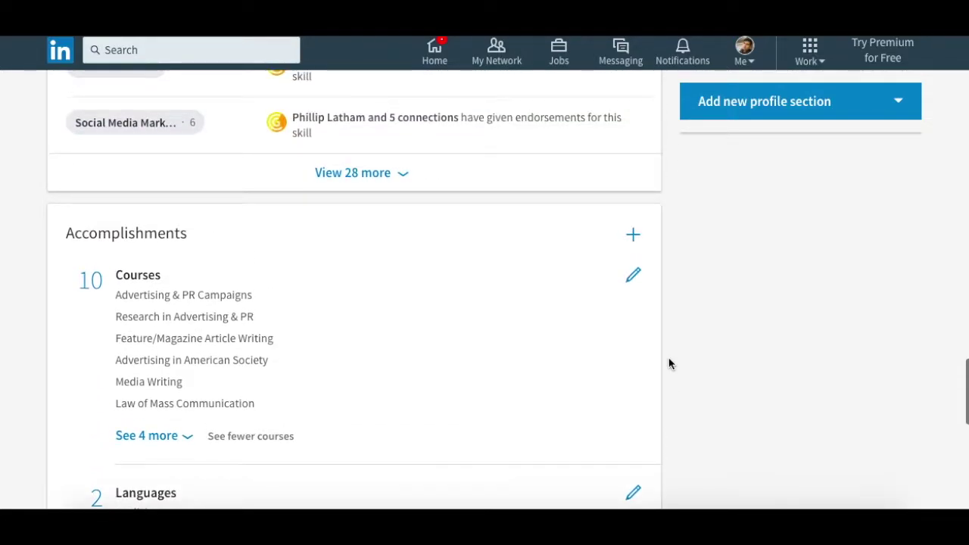
pyautogui.scroll(2, 669, 364)
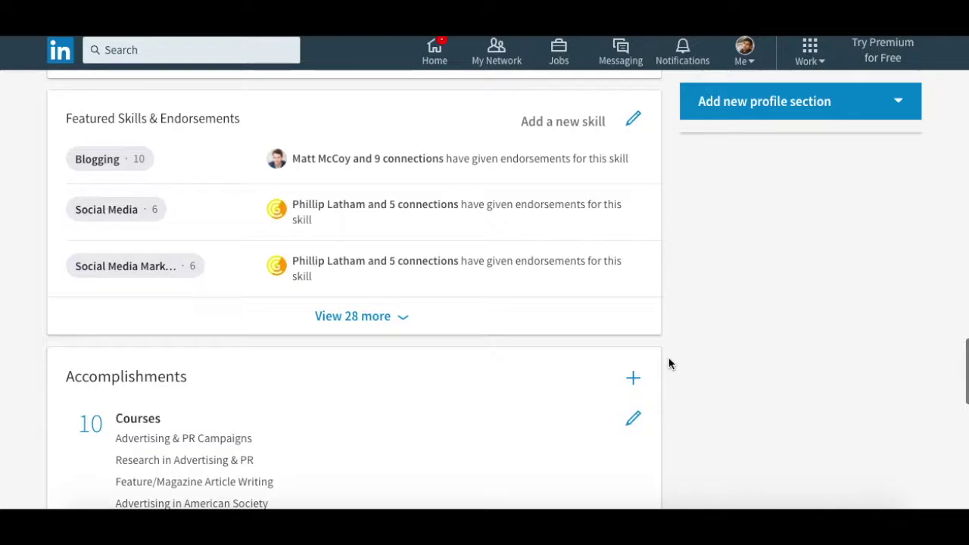
pyautogui.scroll(2, 670, 364)
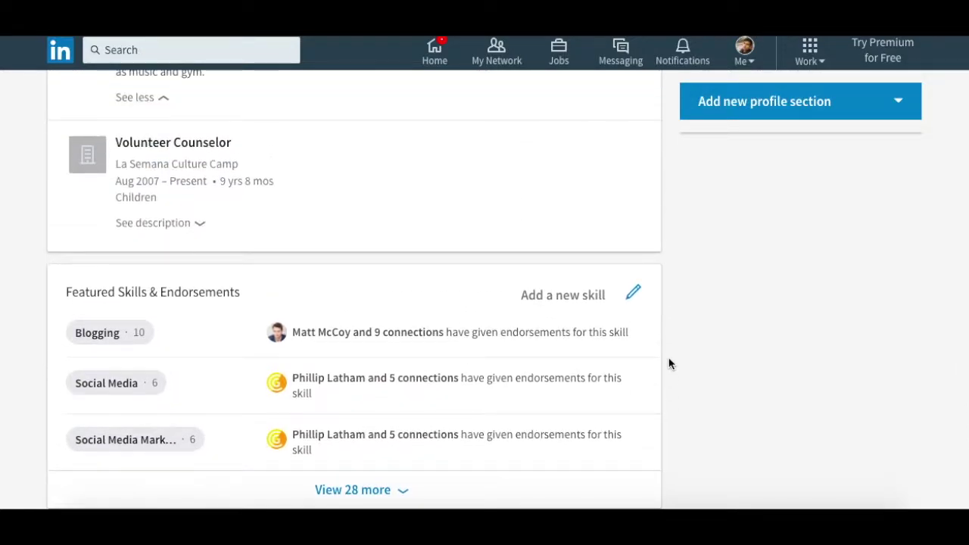
pyautogui.scroll(4, 669, 365)
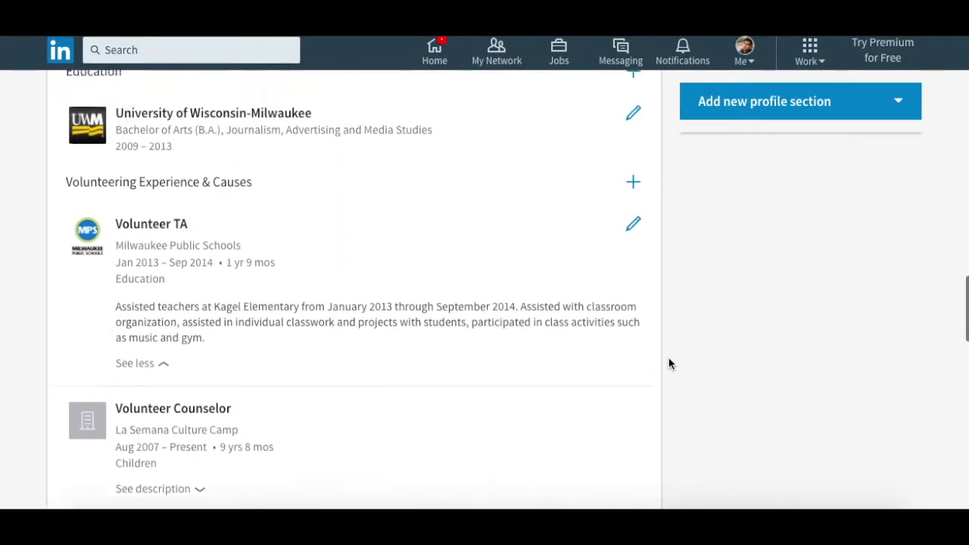
pyautogui.scroll(3, 670, 364)
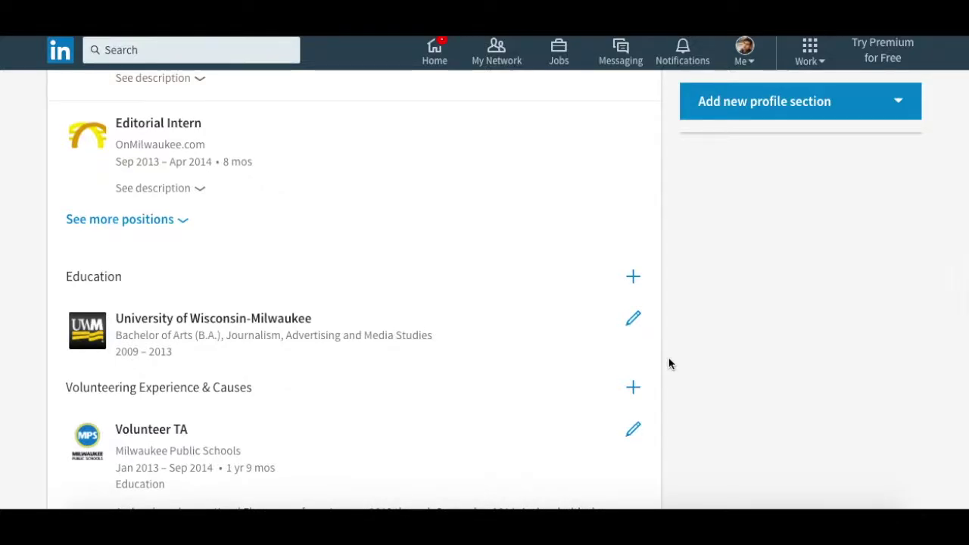
pyautogui.scroll(2, 669, 364)
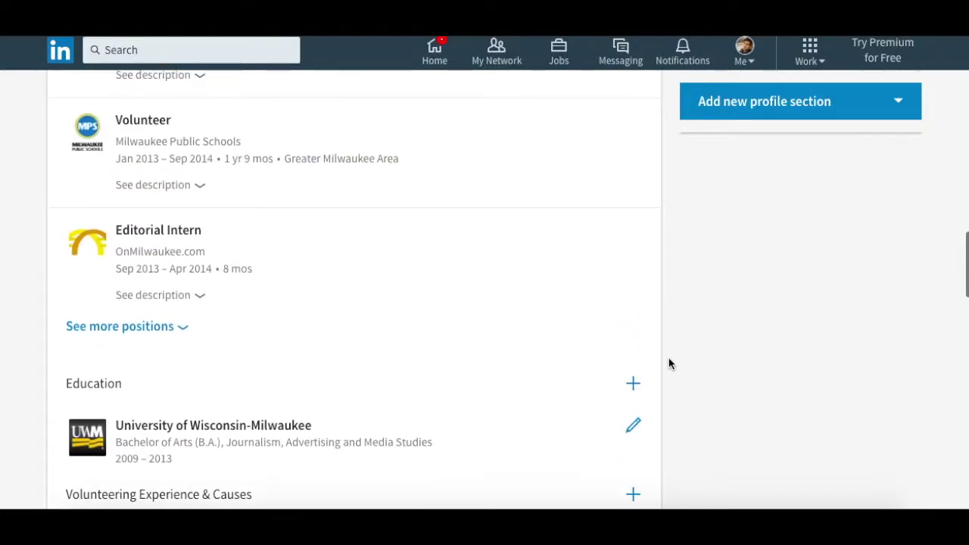
pyautogui.scroll(5, 670, 364)
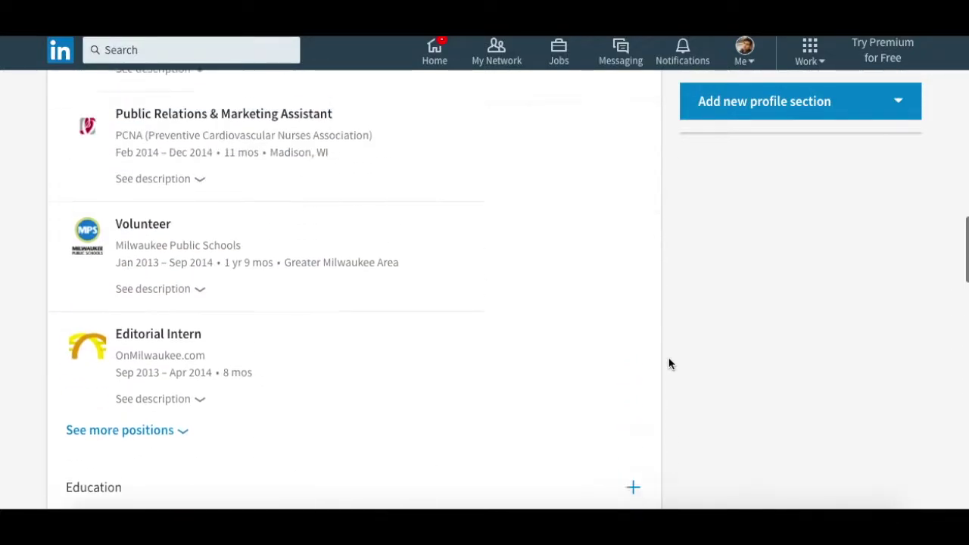
# Step: Re-examine the Community Engagement Specialist experience, the activity section and the summary, ending at the profile header
pyautogui.scroll(3, 670, 364)
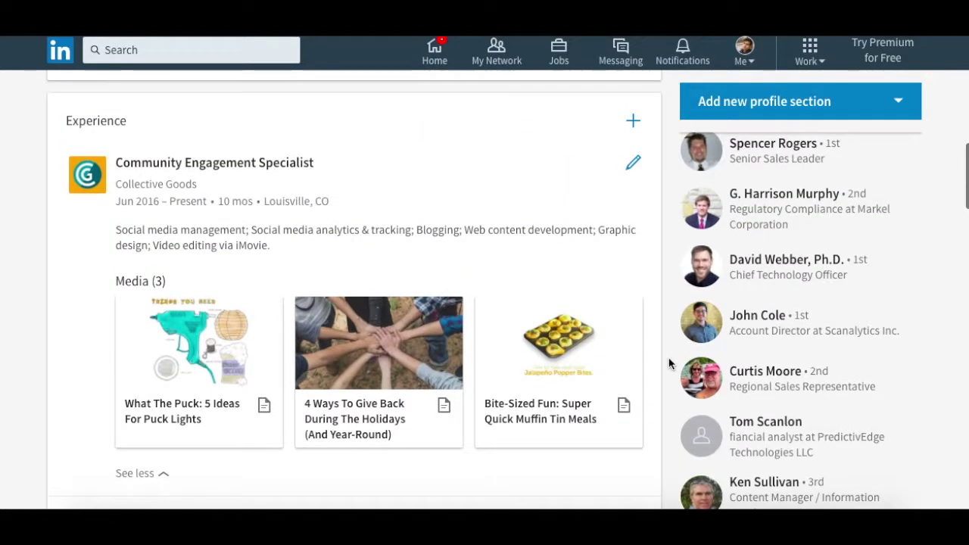
pyautogui.scroll(1, 669, 365)
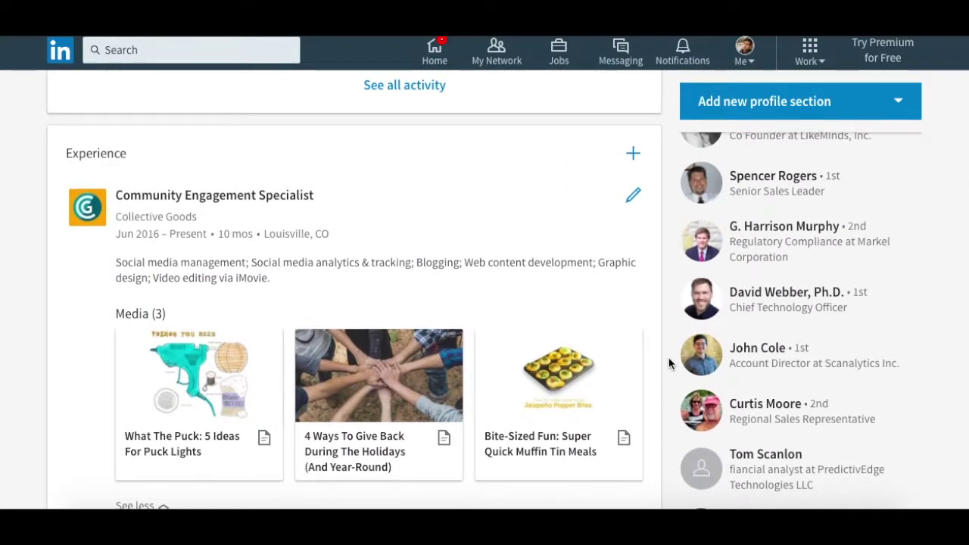
pyautogui.scroll(-1, 670, 364)
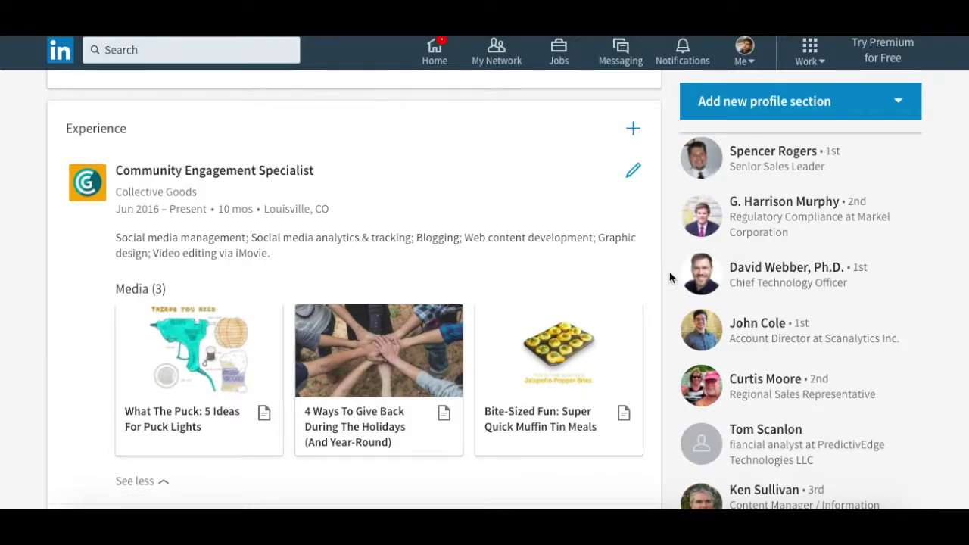
pyautogui.scroll(3, 670, 278)
pyautogui.scroll(3, 670, 278)
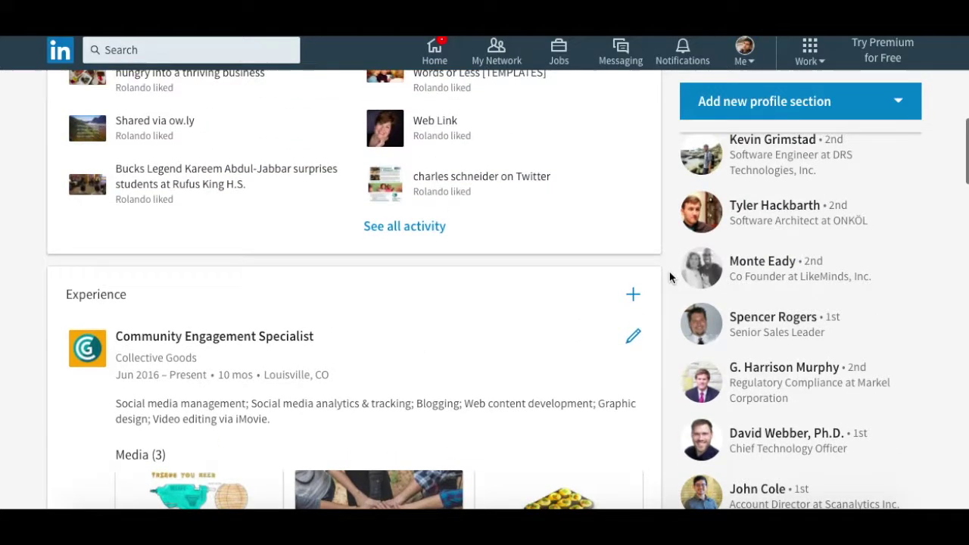
pyautogui.scroll(1, 670, 278)
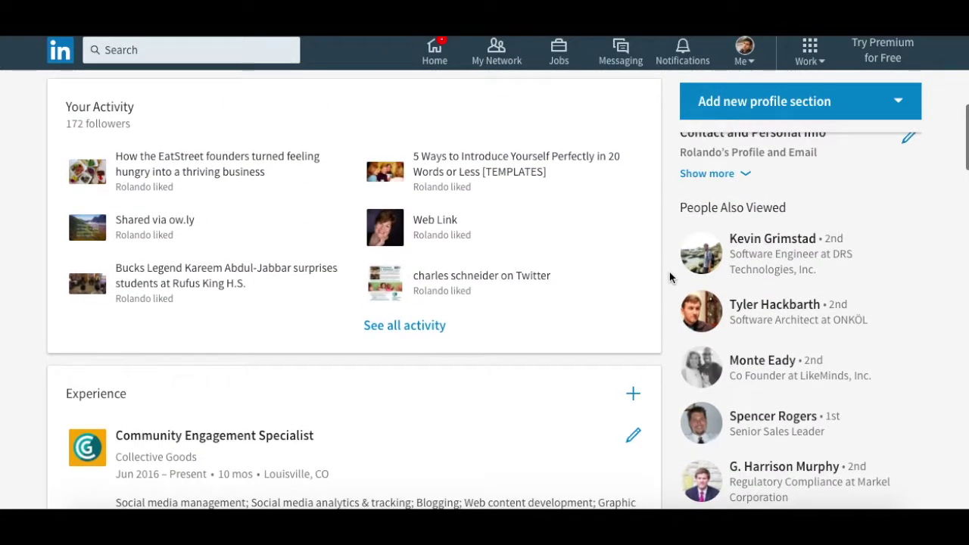
pyautogui.scroll(2, 669, 278)
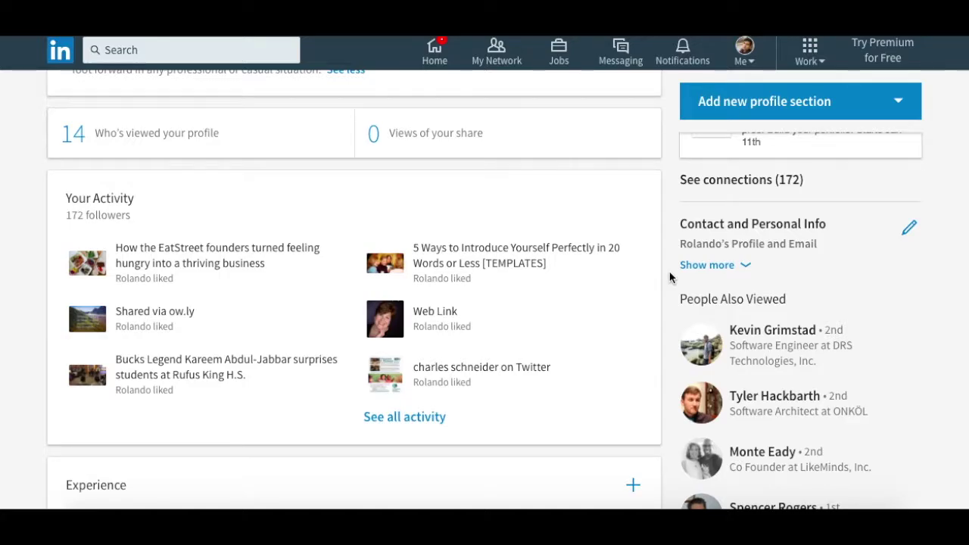
pyautogui.scroll(5, 670, 278)
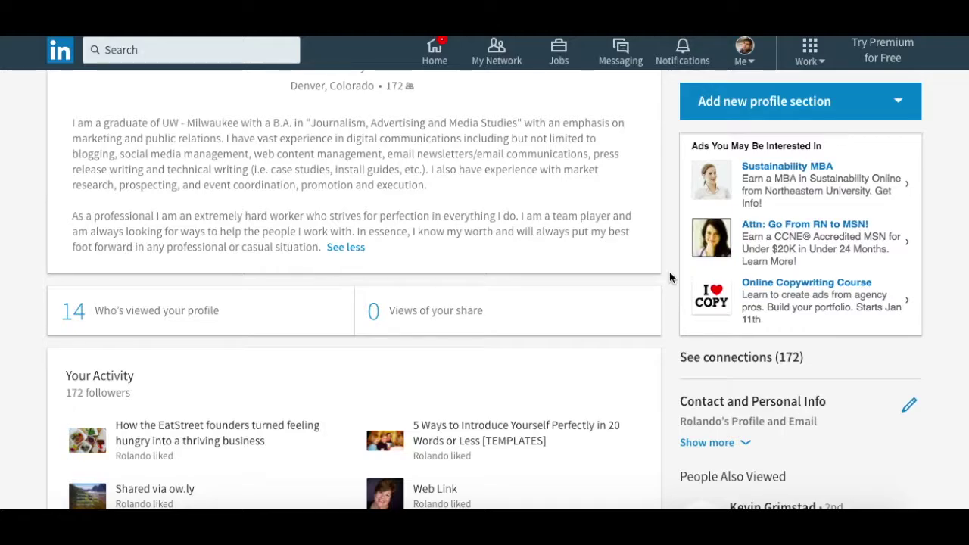
pyautogui.scroll(6, 669, 278)
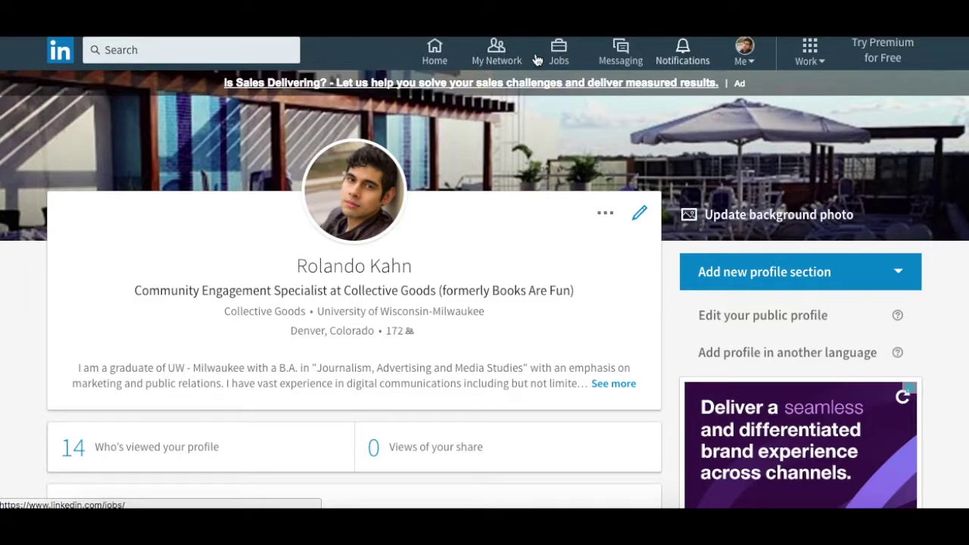
# Step: Open the My Network page and review the suggestions under People you may know
pyautogui.click(497, 52)
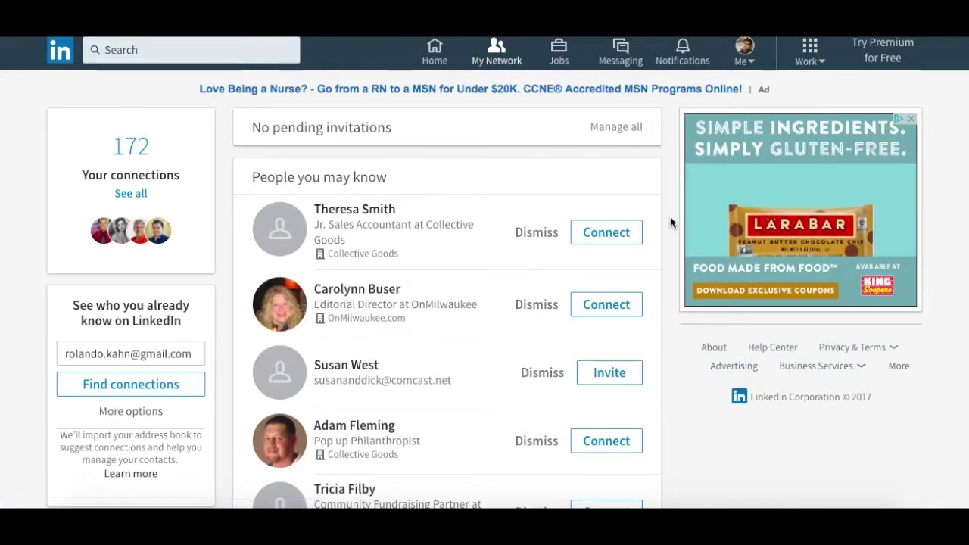
pyautogui.scroll(-1, 670, 217)
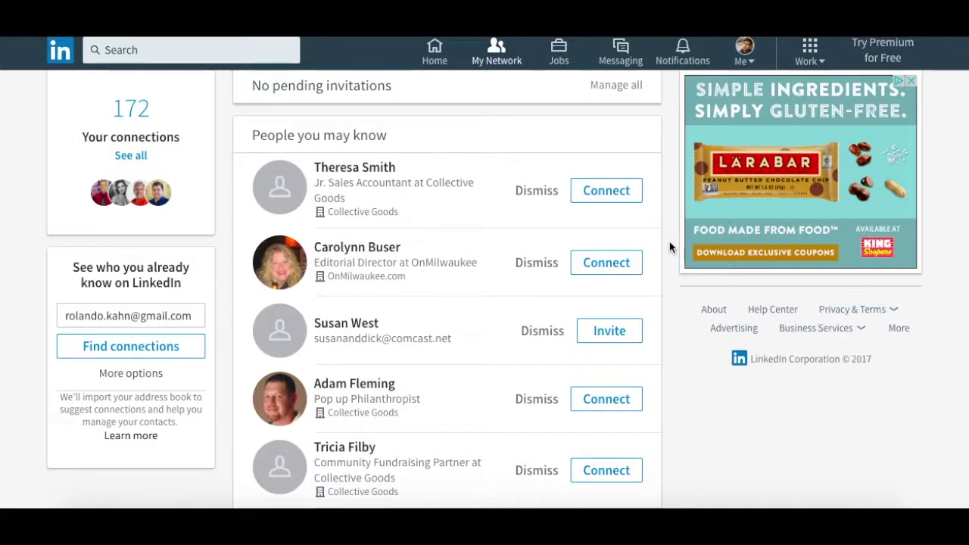
pyautogui.scroll(-3, 669, 247)
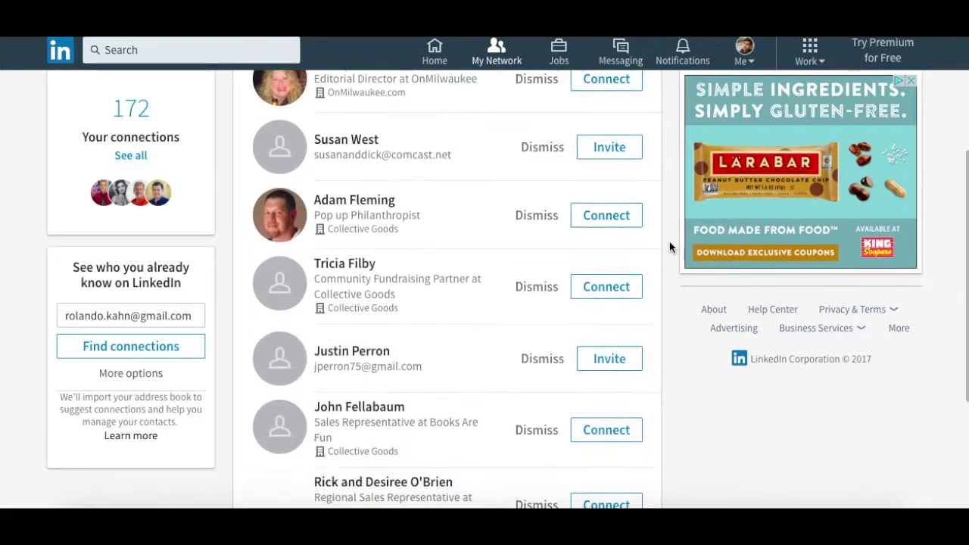
pyautogui.scroll(-3, 669, 247)
pyautogui.scroll(-2, 670, 246)
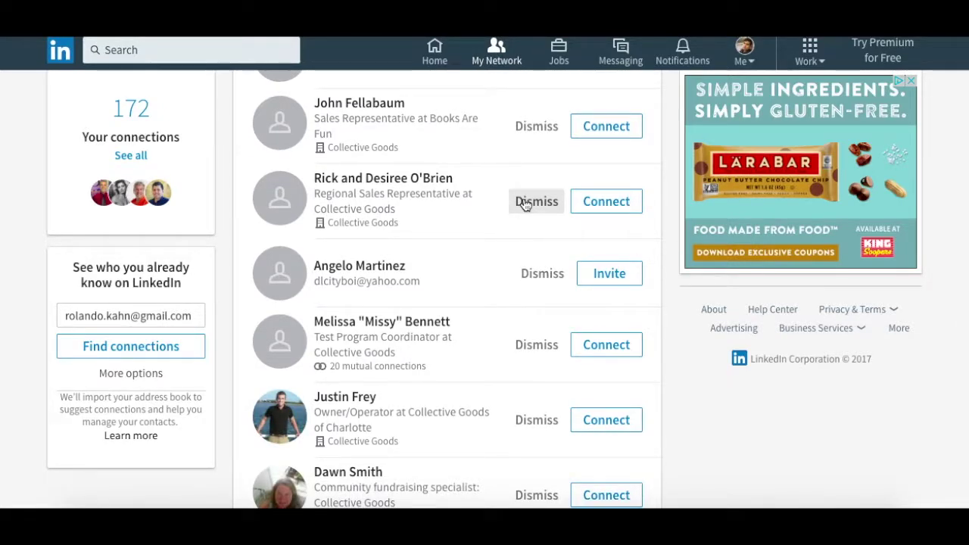
# Step: Return to the start of the My Network page and inspect the email field used for finding connections, leaving its entry as is
pyautogui.scroll(4, 674, 237)
pyautogui.scroll(4, 673, 237)
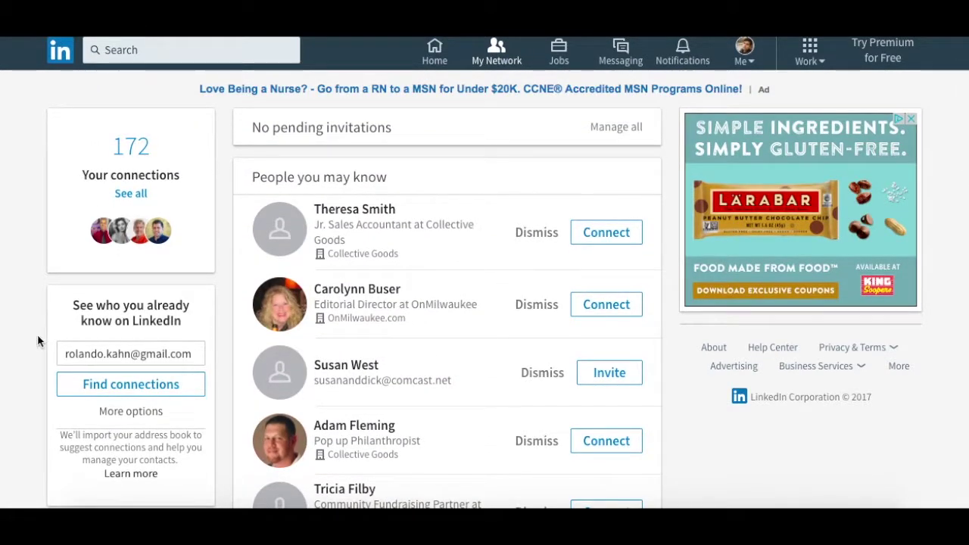
pyautogui.tripleClick(122, 354)
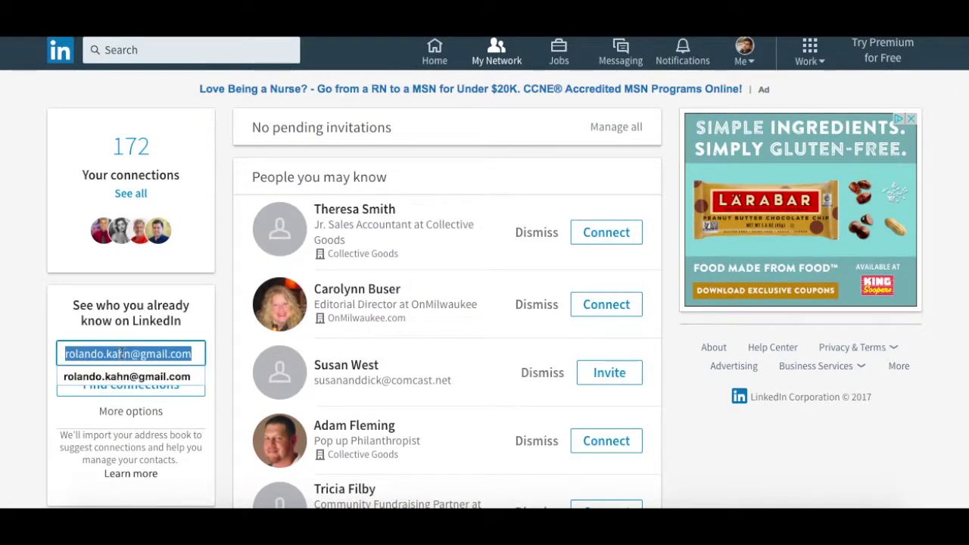
pyautogui.click(30, 336)
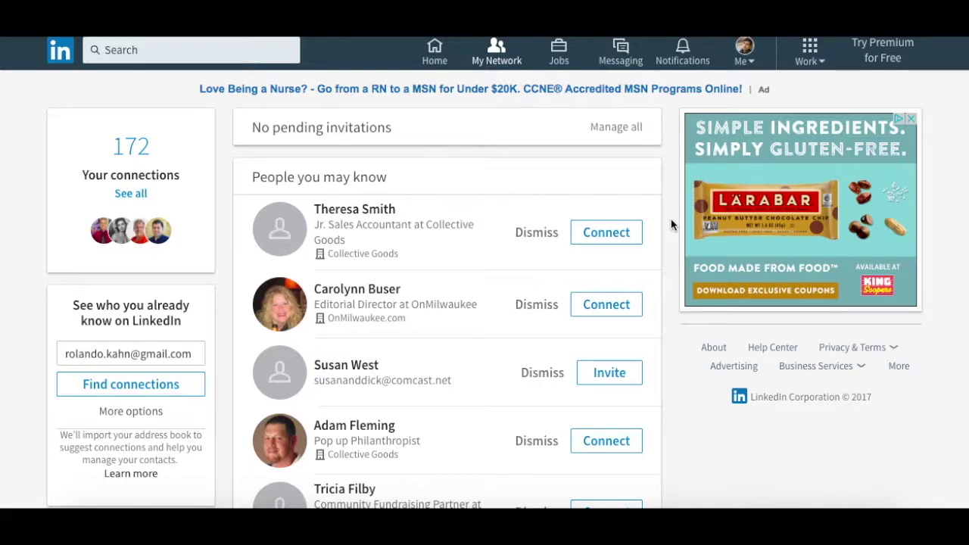
# Step: Open the Jobs page and review the recommendations under Jobs you may be interested in, ending back at the job search fields
pyautogui.click(561, 53)
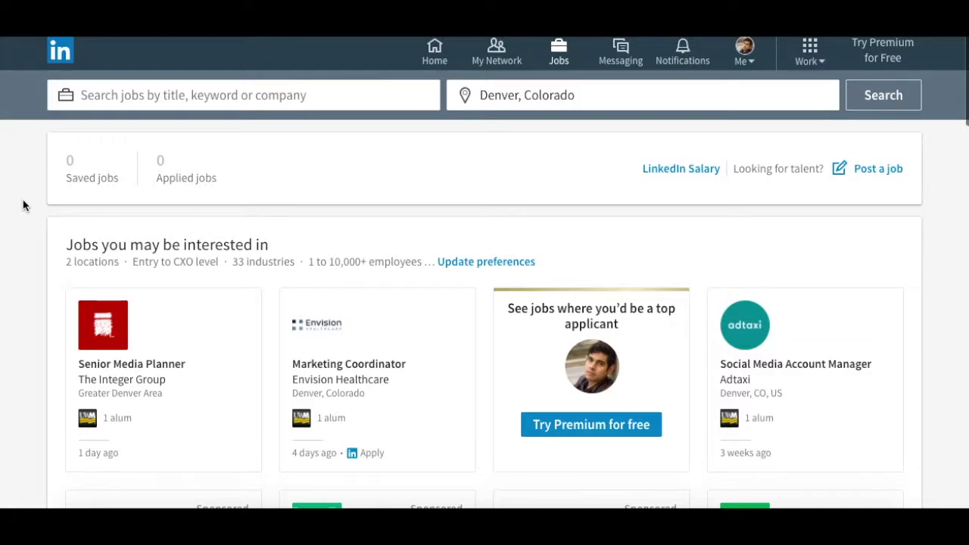
pyautogui.scroll(-1, 23, 204)
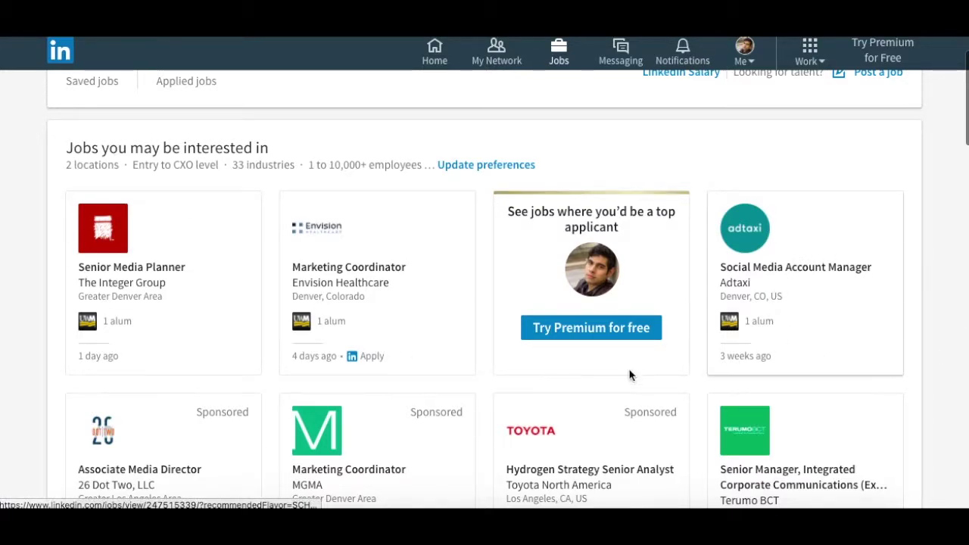
pyautogui.scroll(-3, 15, 388)
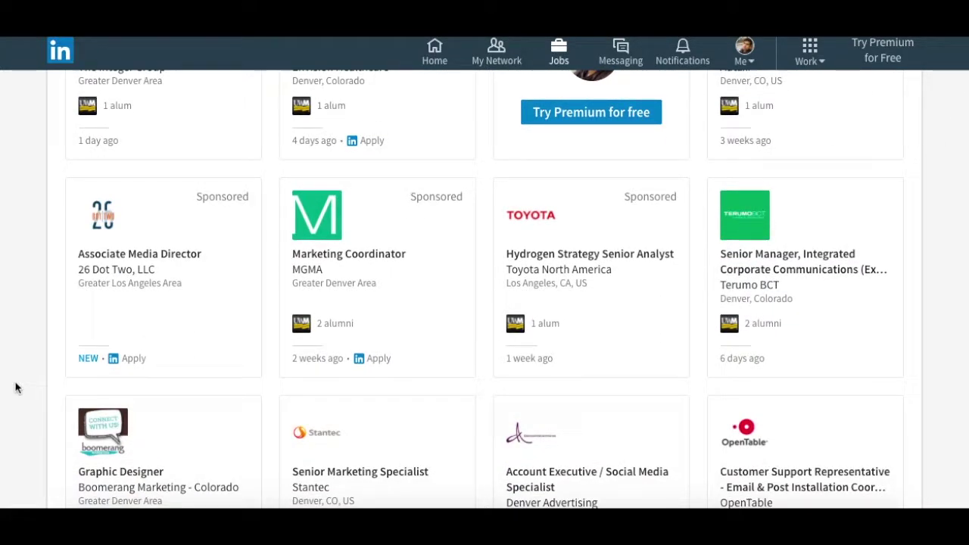
pyautogui.scroll(-2, 15, 388)
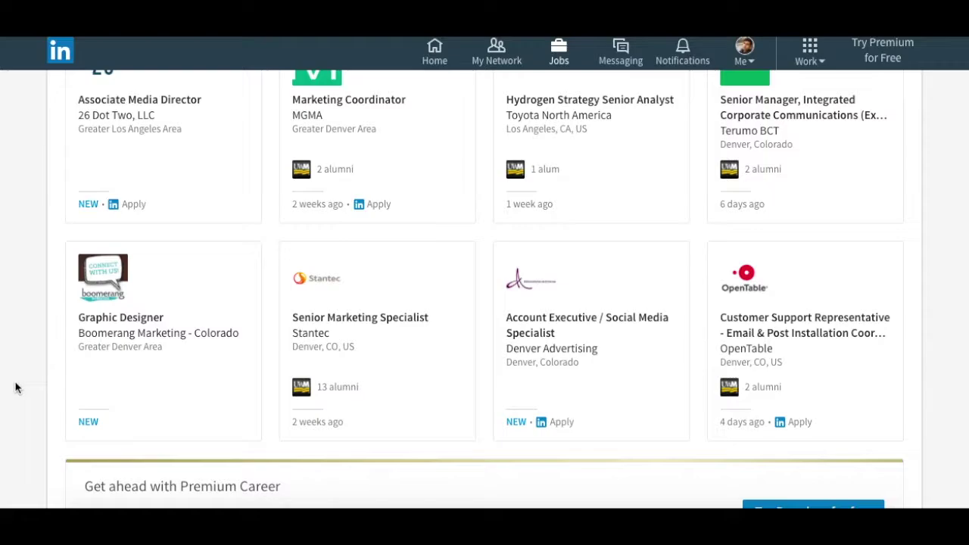
pyautogui.scroll(-4, 15, 388)
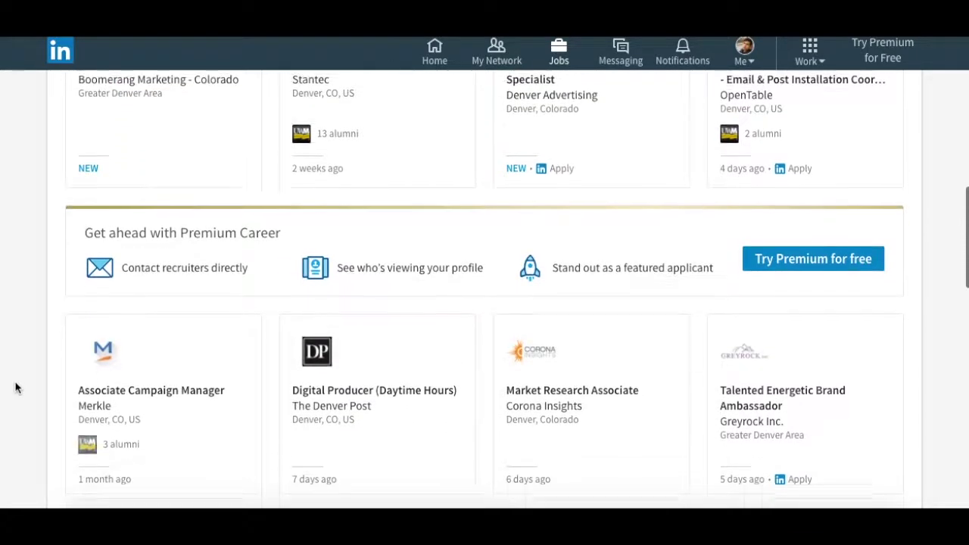
pyautogui.scroll(-4, 15, 388)
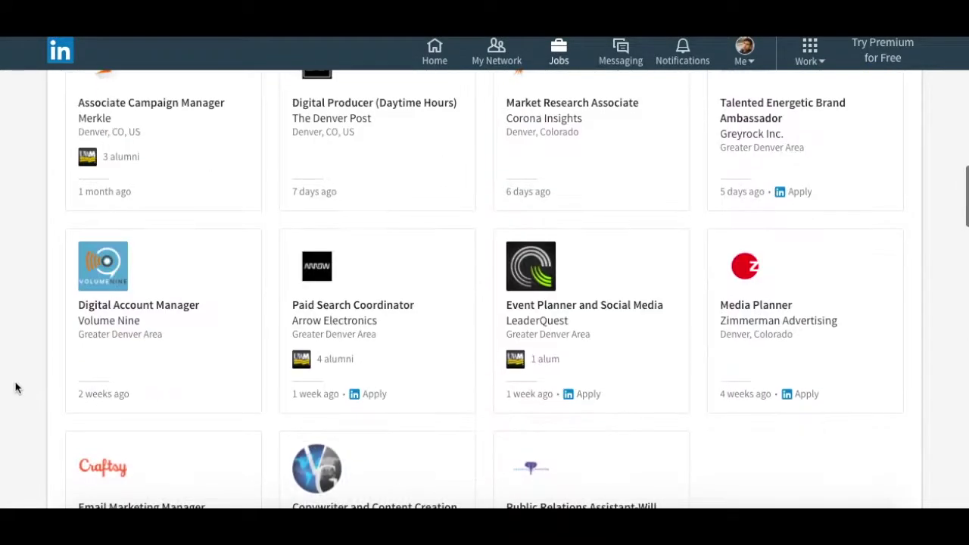
pyautogui.scroll(5, 15, 388)
pyautogui.scroll(5, 15, 388)
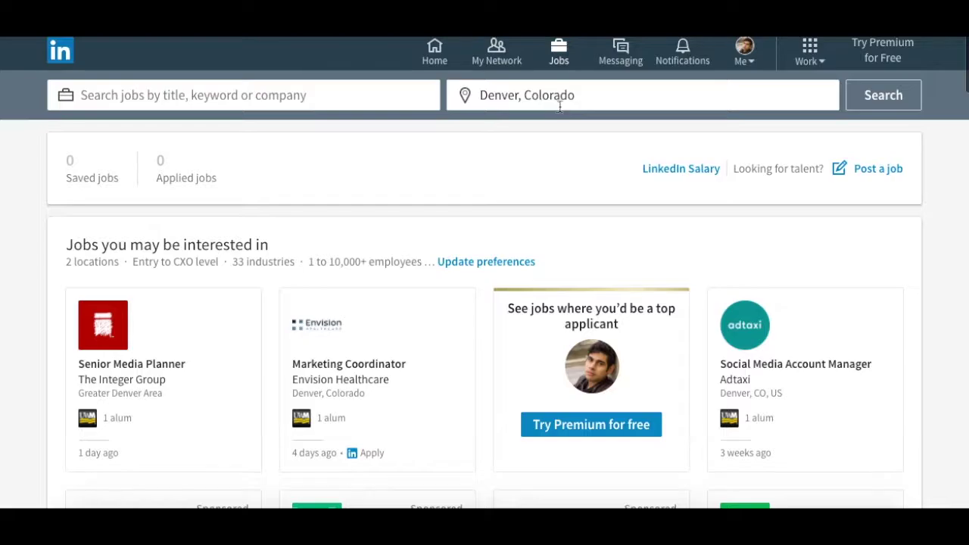
# Step: View the Messaging inbox, followed by the Notifications page
pyautogui.click(621, 49)
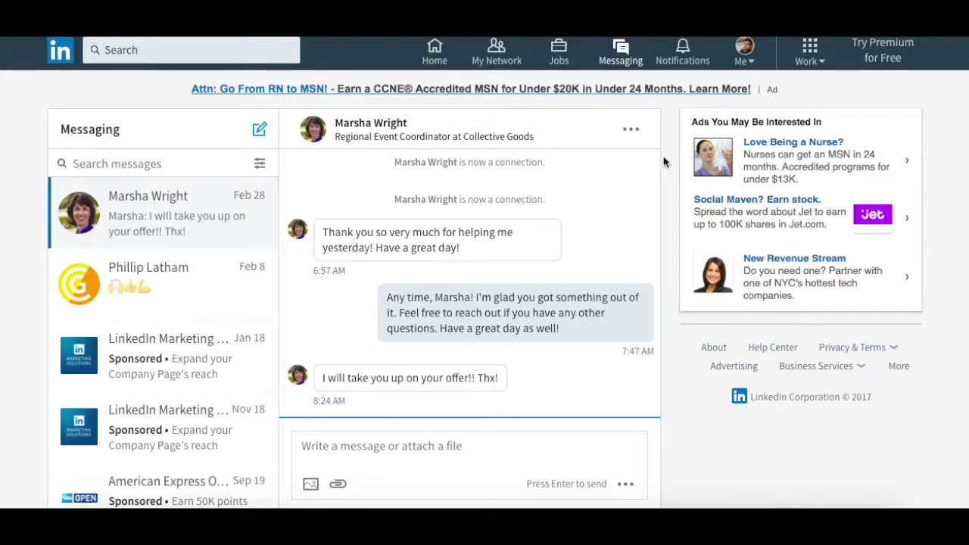
pyautogui.click(684, 61)
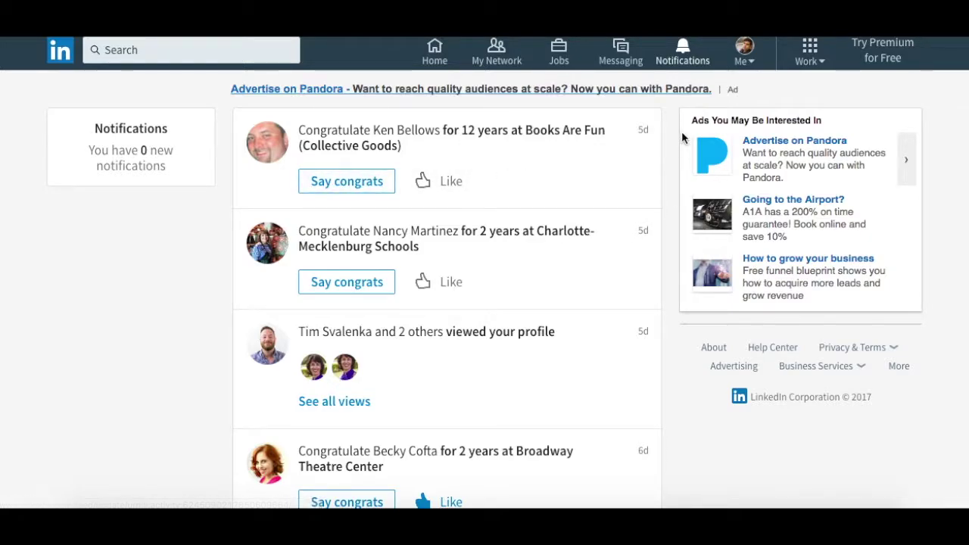
# Step: Inspect the personal account options and the job posting and company page management options, closing them without choosing any
pyautogui.click(743, 51)
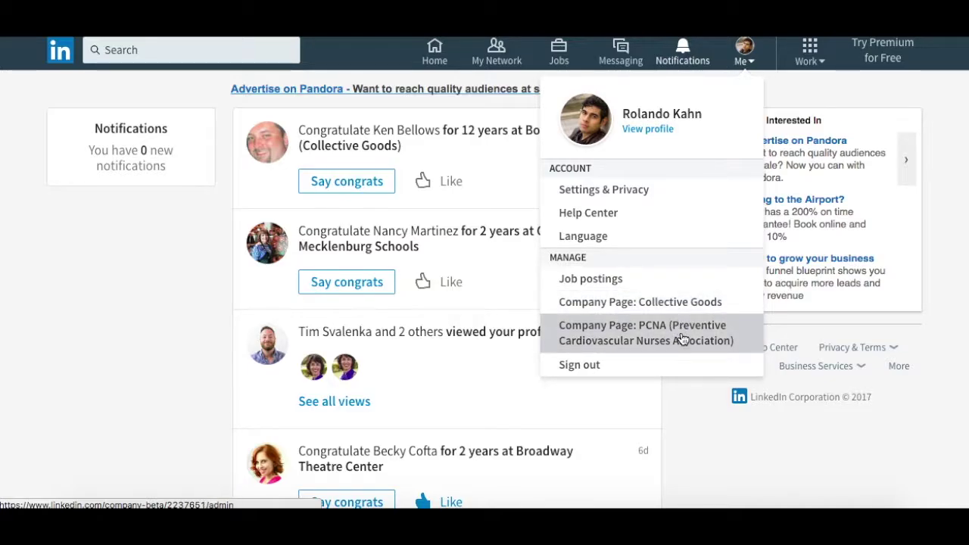
pyautogui.click(698, 419)
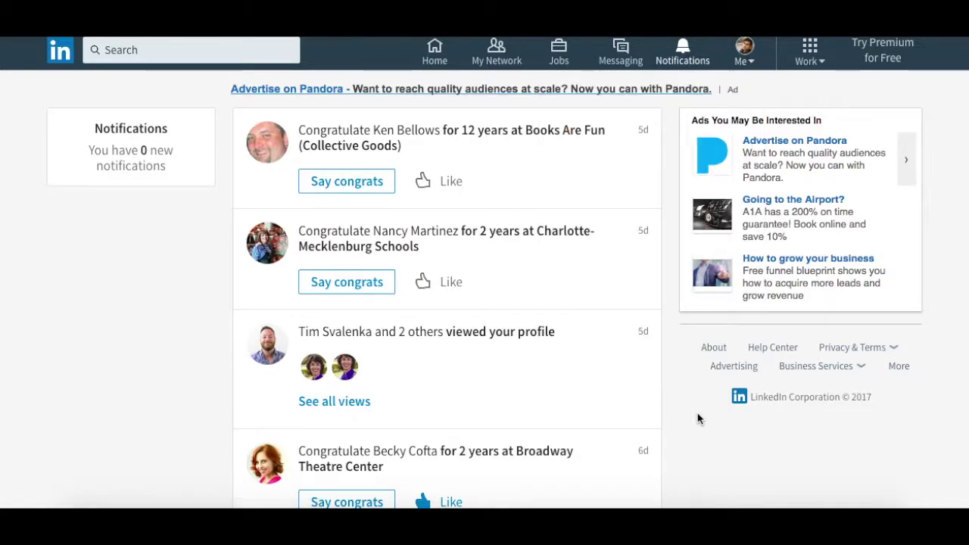
# Step: Return to the home page and look through the news feed, ending back at the area for sharing an update
pyautogui.click(62, 59)
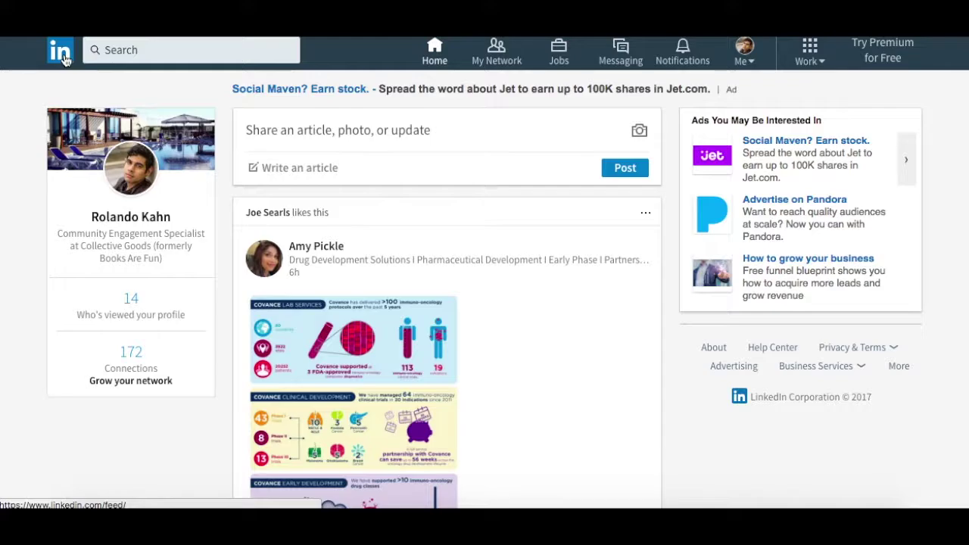
pyautogui.click(436, 61)
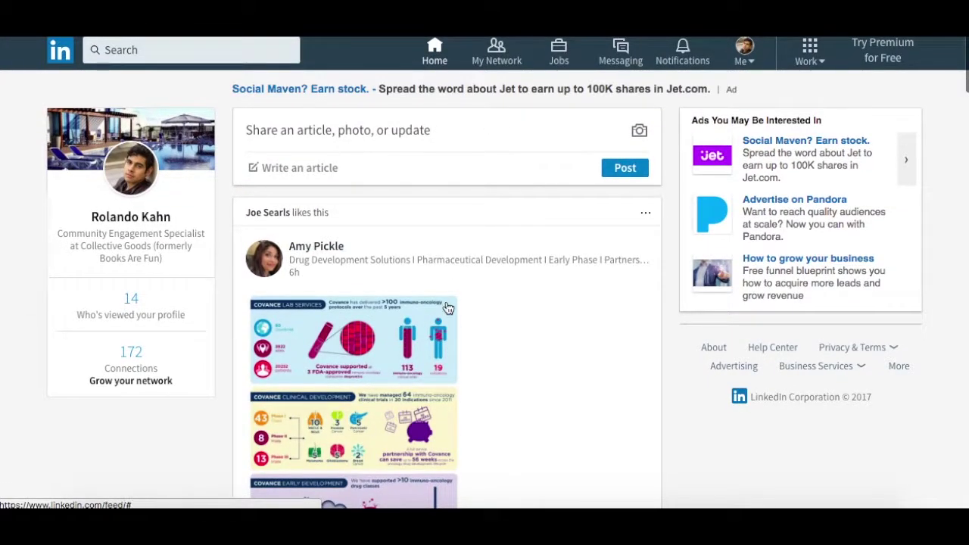
pyautogui.scroll(-1, 674, 265)
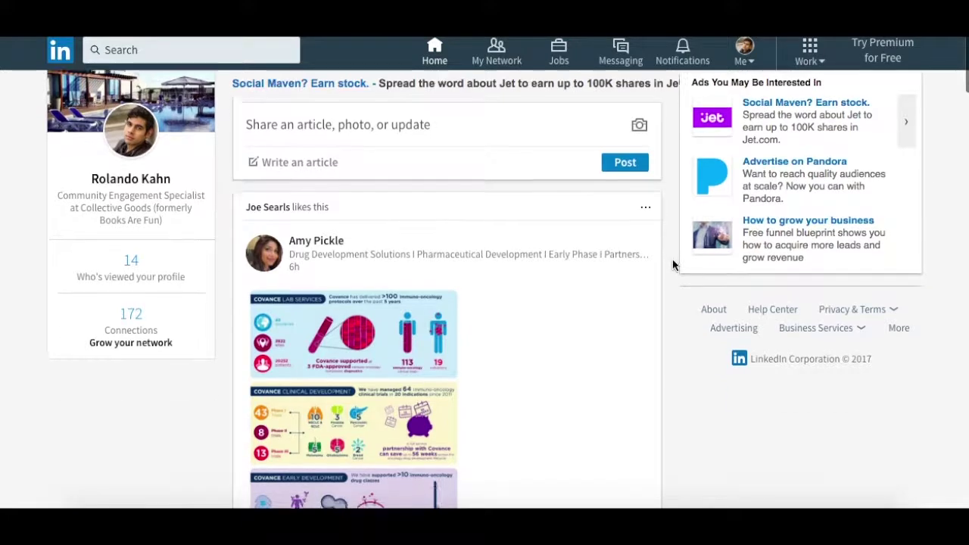
pyautogui.scroll(-8, 673, 265)
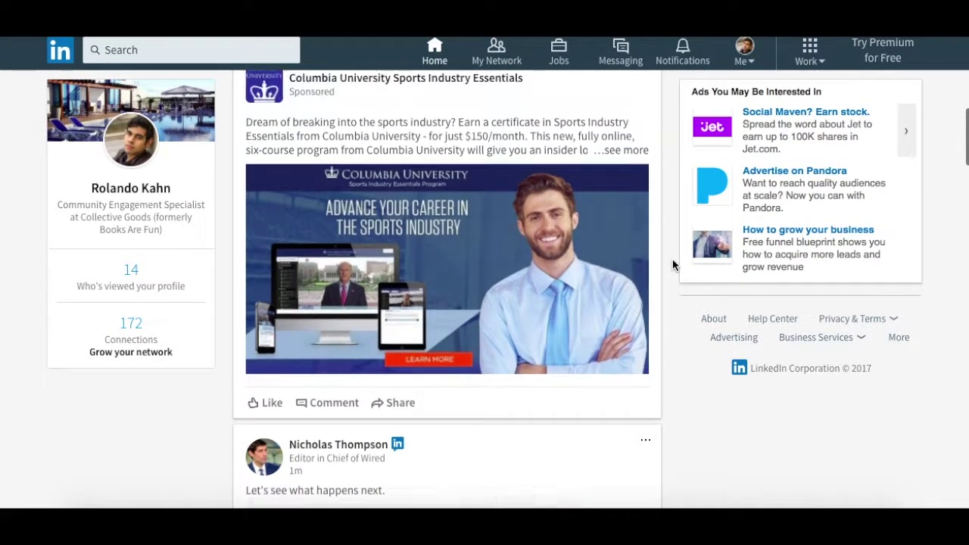
pyautogui.scroll(10, 673, 264)
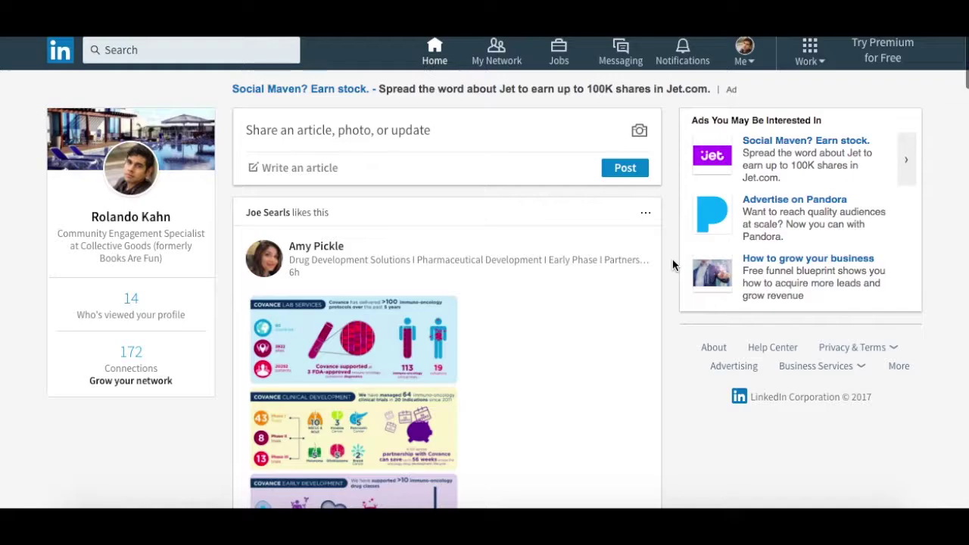